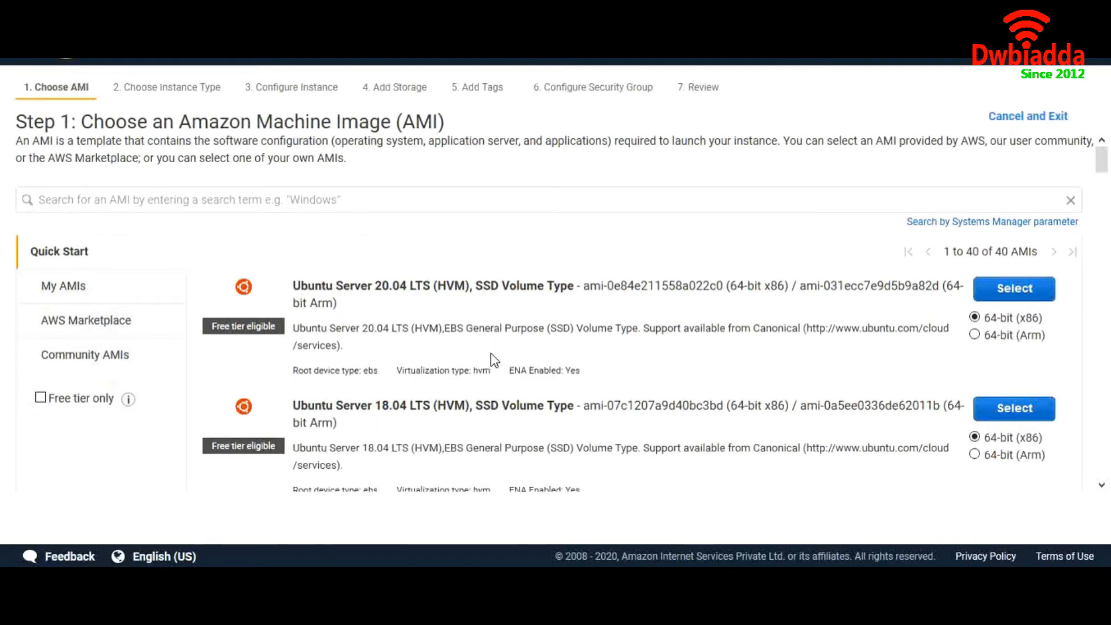
- Choose the 64-bit (x86) Amazon Linux 2 AMI with the t2.micro instance type and proceed to the instance details
{"action": "scroll", "coordinate": [492, 358], "scroll_direction": "down", "scroll_amount": 8}
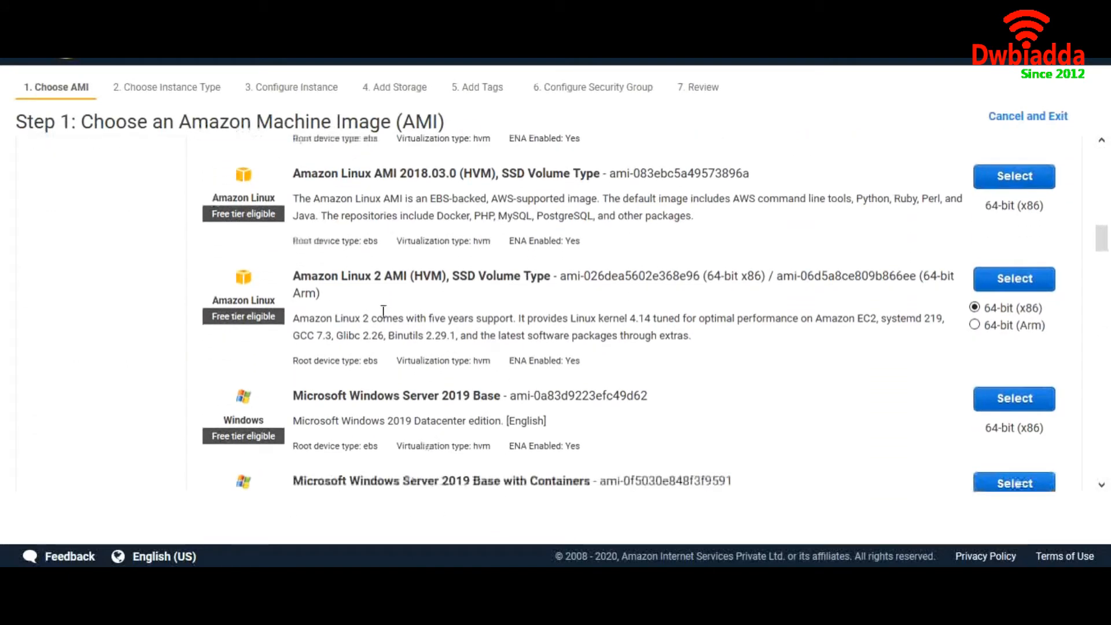
{"action": "left_click", "coordinate": [1016, 280]}
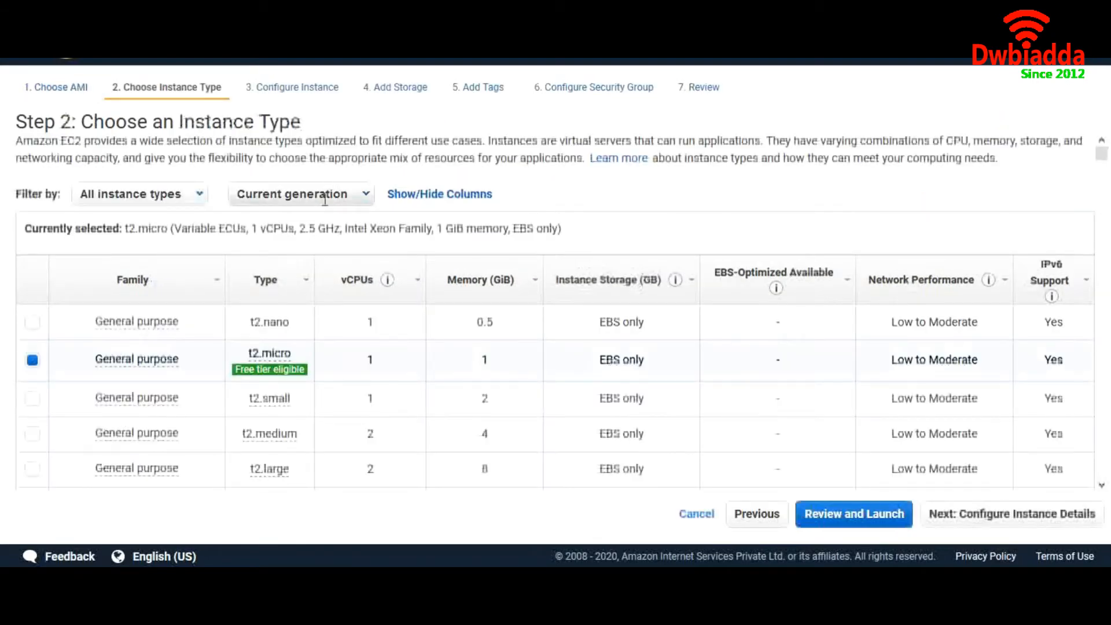
{"action": "left_click", "coordinate": [284, 94]}
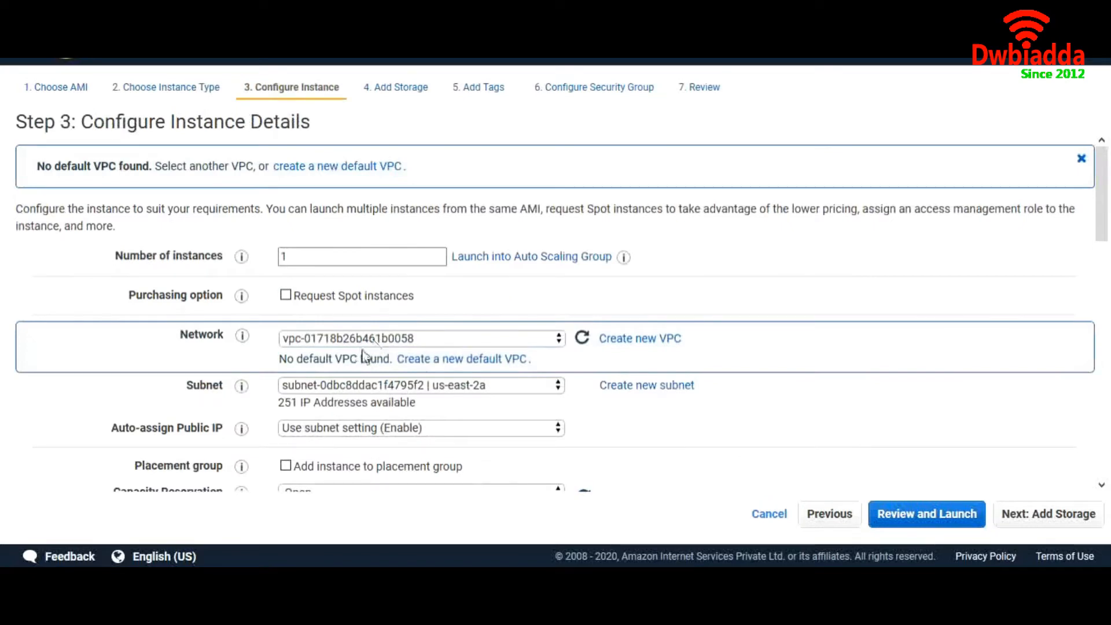
- Enter a user data bash script that updates packages, installs httpd, writes "Hello From $(hostname -f)" to /var/www/html/index.html, and starts and enables httpd.service
{"action": "left_click", "coordinate": [377, 95]}
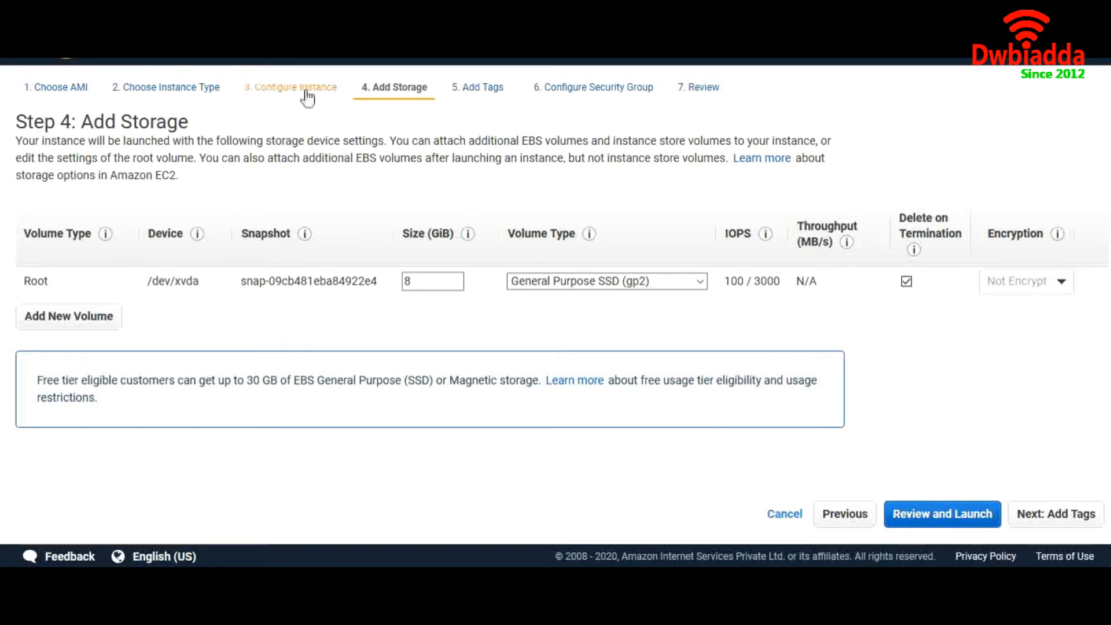
{"action": "left_click", "coordinate": [304, 95]}
{"action": "scroll", "coordinate": [394, 357], "scroll_direction": "down", "scroll_amount": 8}
{"action": "scroll", "coordinate": [392, 356], "scroll_direction": "down", "scroll_amount": 6}
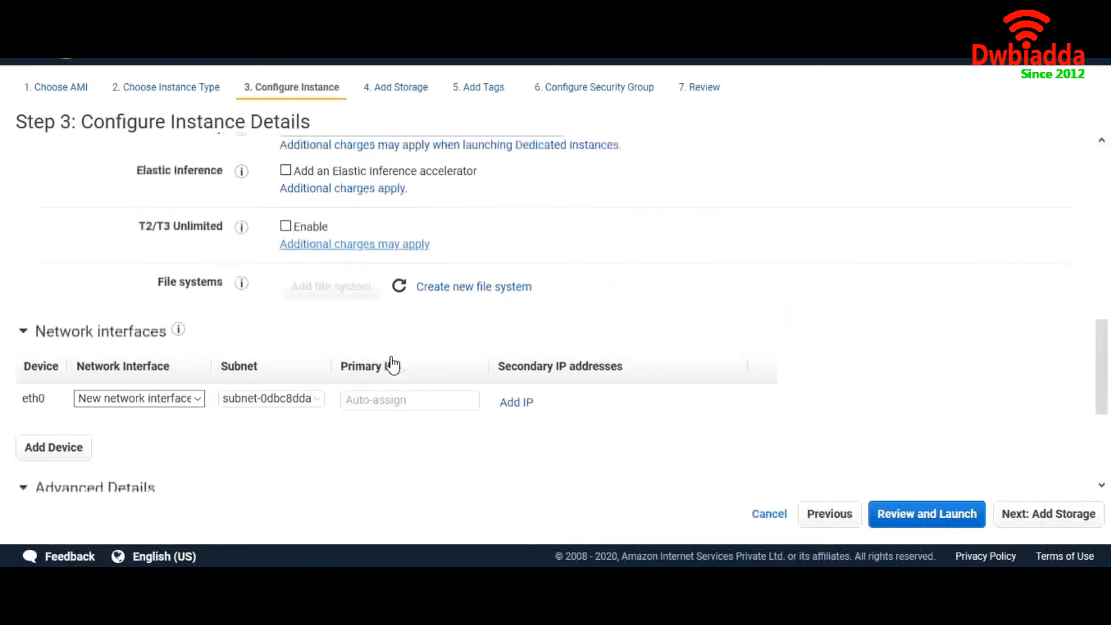
{"action": "left_click", "coordinate": [317, 413]}
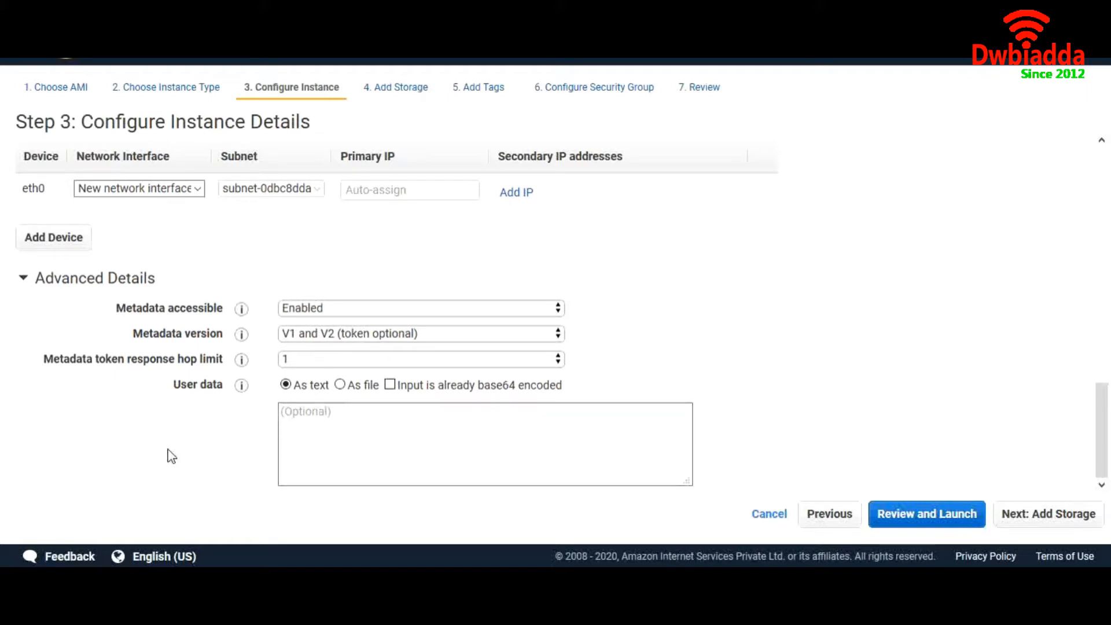
{"action": "type", "text": "yum update -y yum install -y httpd echo \"Hello From $(hostname -f)\" > /var/www/html/index.html systemctl start httpd.service systemctl enable httpd.service"}
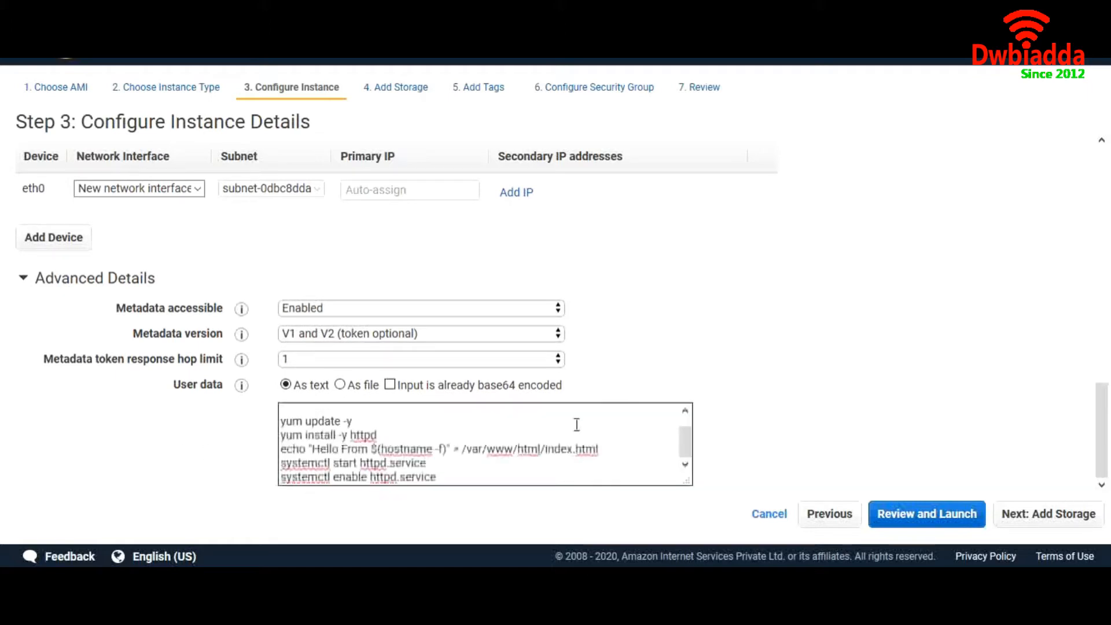
{"action": "scroll", "coordinate": [577, 424], "scroll_direction": "up", "scroll_amount": 2}
{"action": "scroll", "coordinate": [577, 425], "scroll_direction": "down", "scroll_amount": 1}
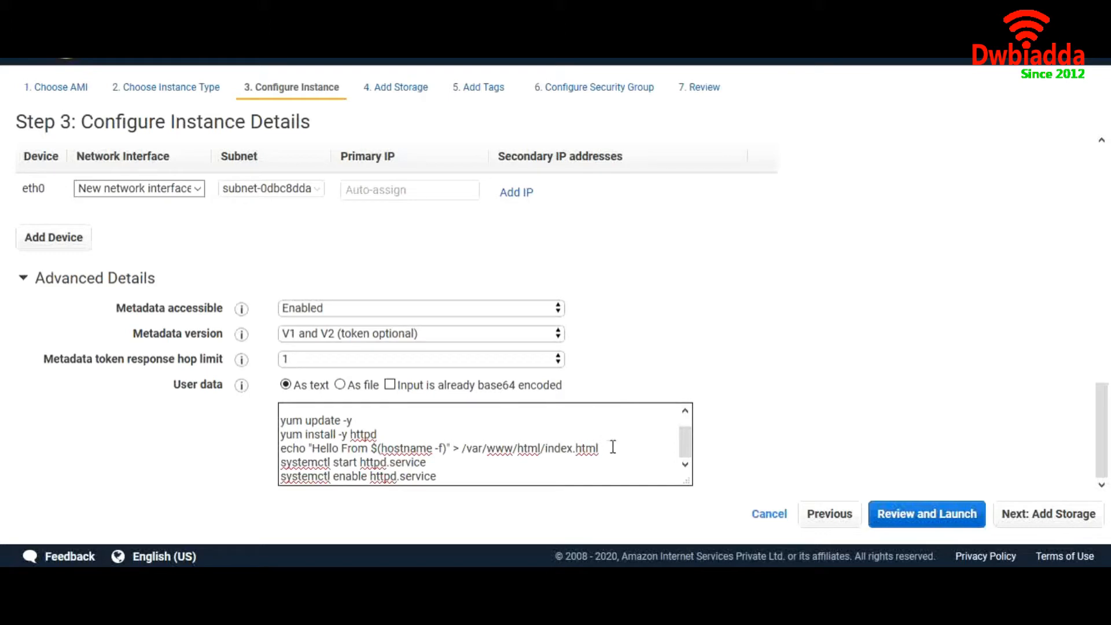
{"action": "scroll", "coordinate": [471, 449], "scroll_direction": "up", "scroll_amount": 1}
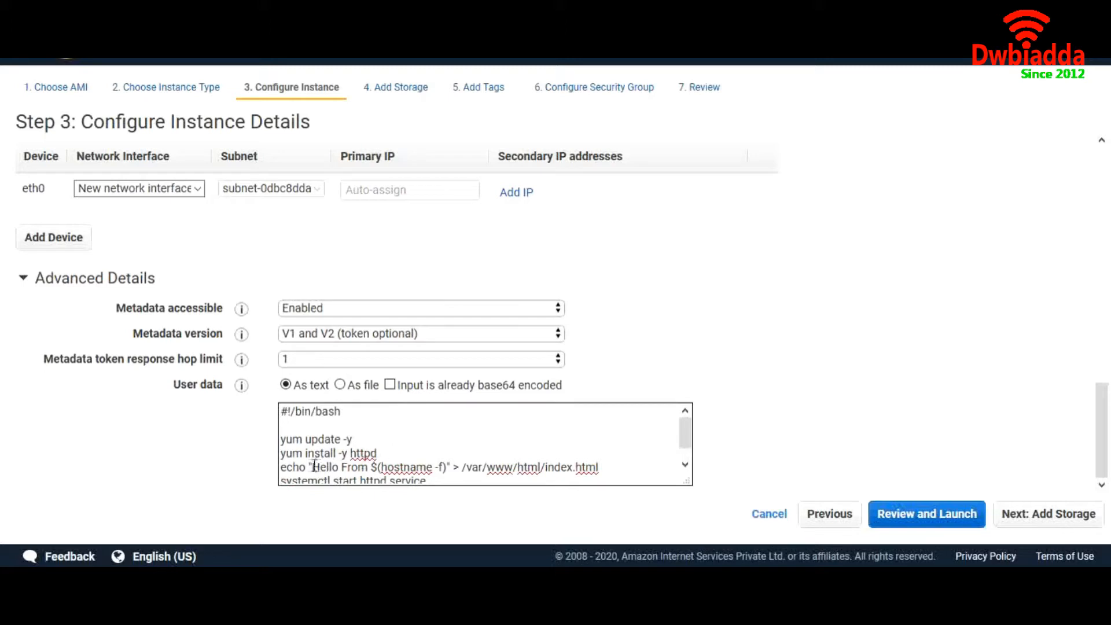
{"action": "left_click_drag", "start_coordinate": [315, 466], "coordinate": [431, 466]}
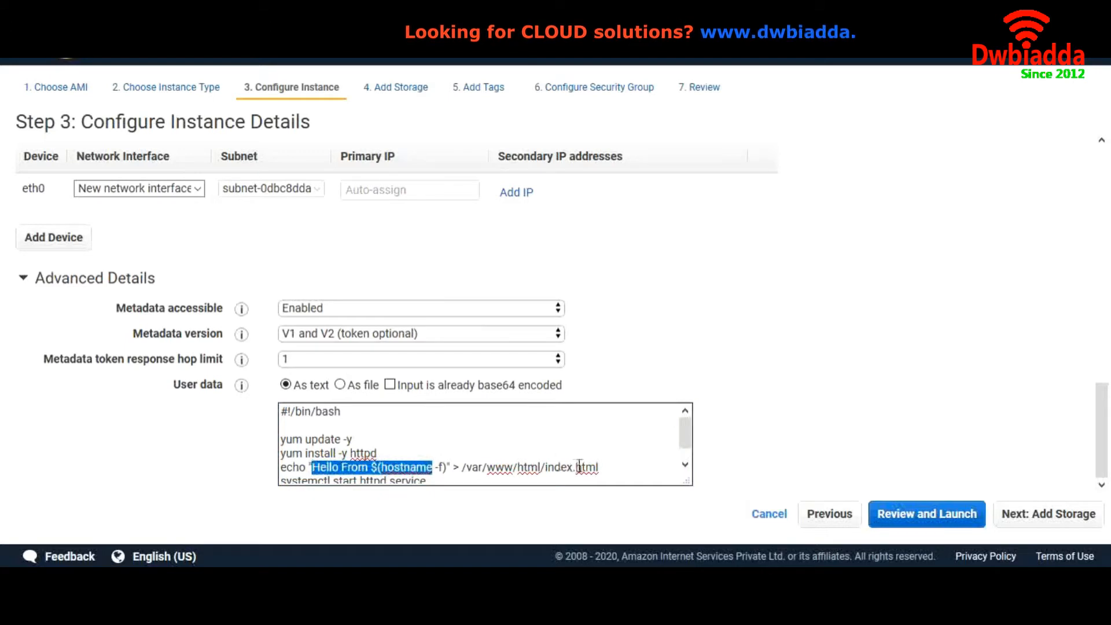
{"action": "scroll", "coordinate": [611, 467], "scroll_direction": "down", "scroll_amount": 1}
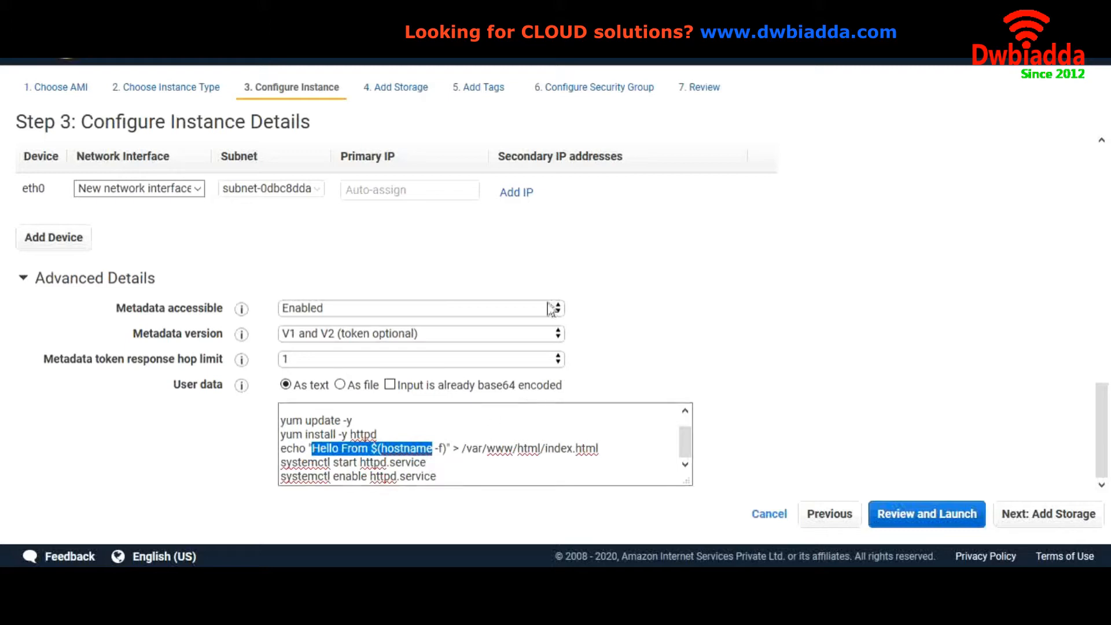
- Keep the default storage and add a tag with key "NAme" and value "MY-one instance" to the instance
{"action": "left_click", "coordinate": [396, 93]}
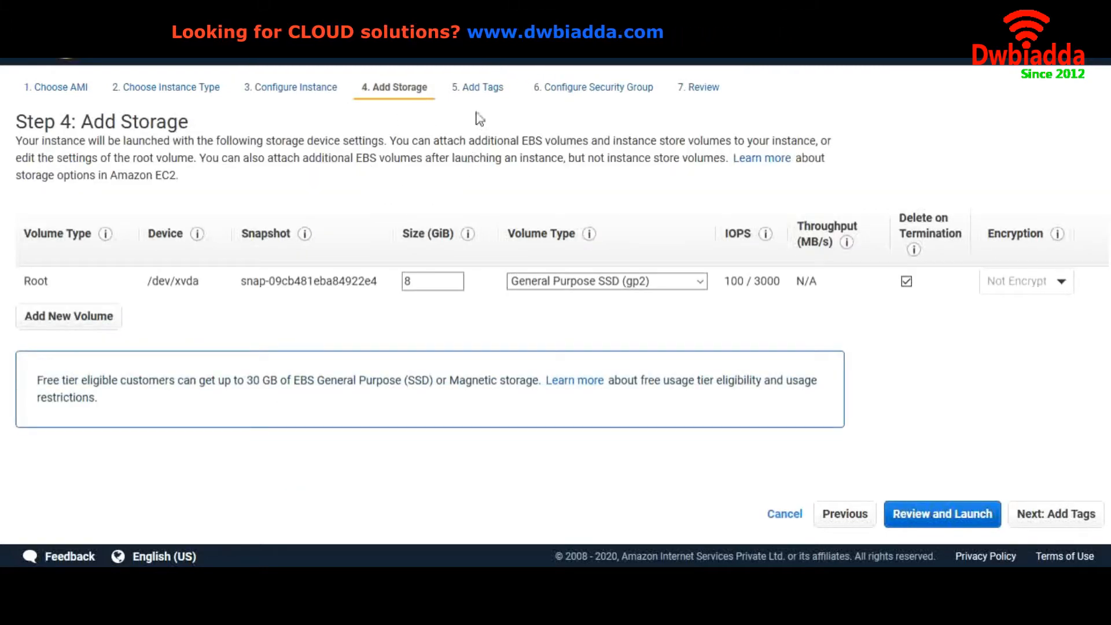
{"action": "left_click", "coordinate": [473, 94]}
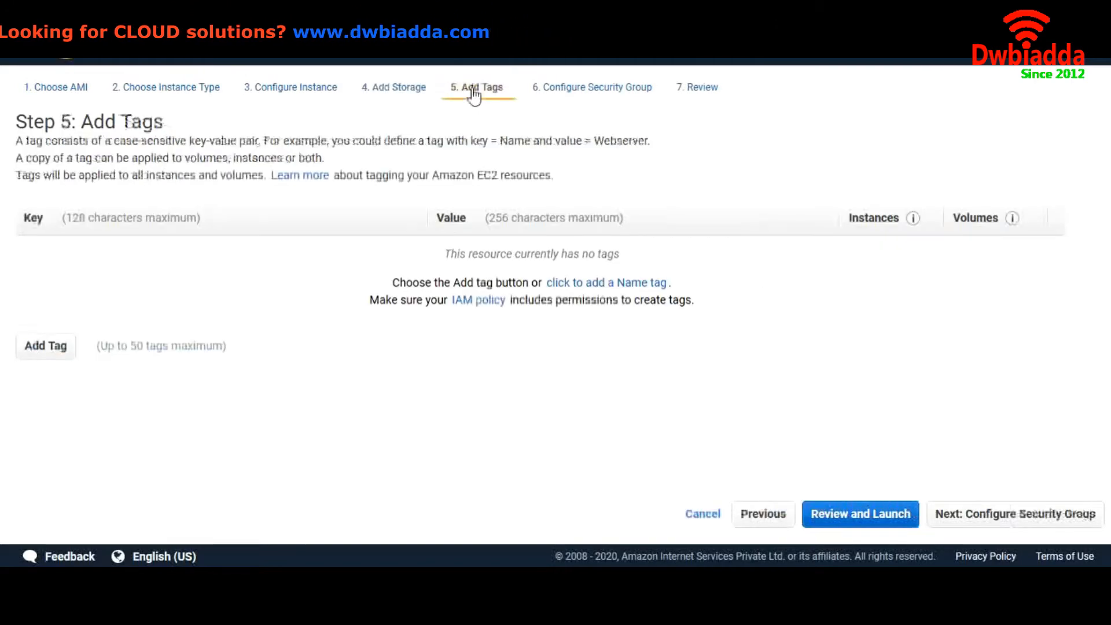
{"action": "left_click", "coordinate": [60, 348]}
{"action": "type", "text": "NAme"}
{"action": "key", "text": "Tab"}
{"action": "type", "text": "MY-one instance"}
- Assign a new security group named LB-INSTANCE_SG to the instance
{"action": "left_click", "coordinate": [561, 103]}
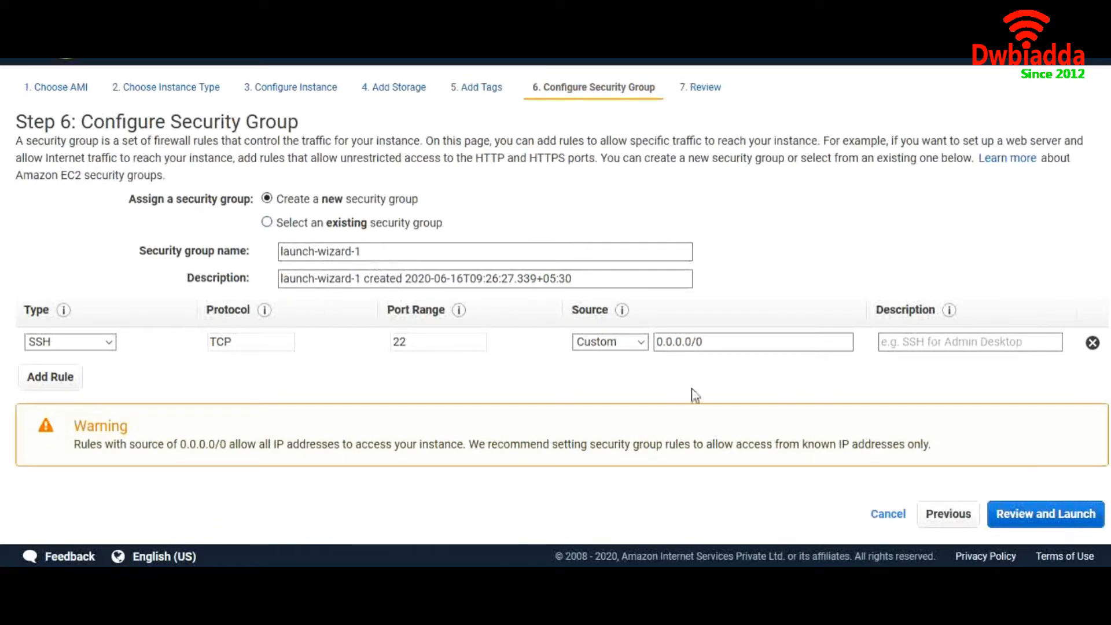
{"action": "left_click", "coordinate": [267, 223]}
{"action": "left_click", "coordinate": [266, 199]}
- Add an HTTP inbound rule with source Anywhere to the LB-INSTANCE_SG security group
{"action": "left_click", "coordinate": [75, 383]}
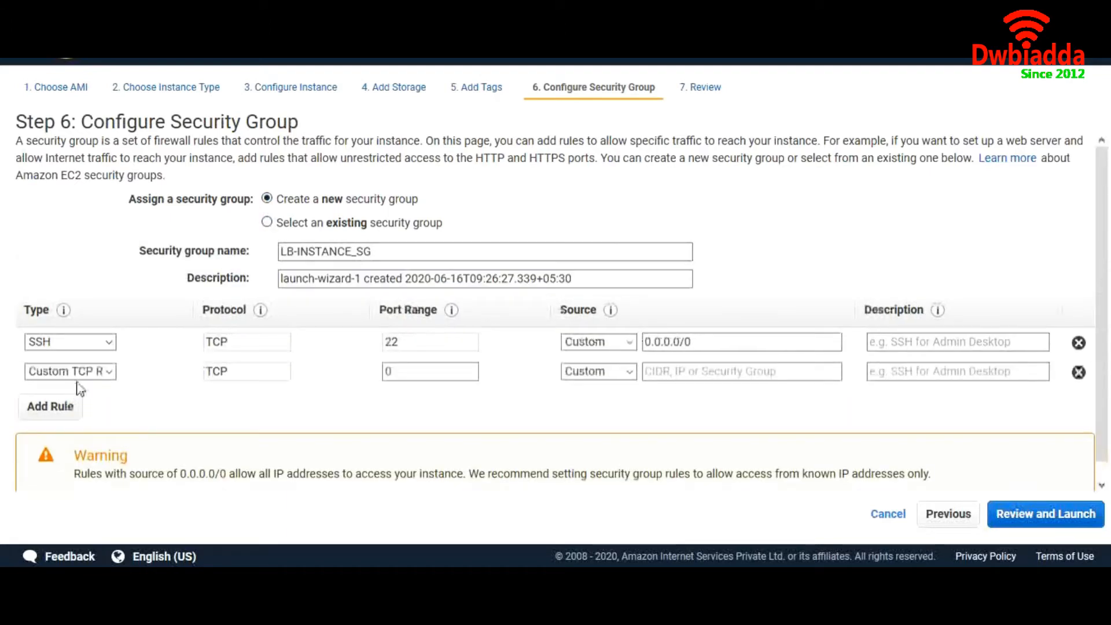
{"action": "left_click", "coordinate": [80, 375]}
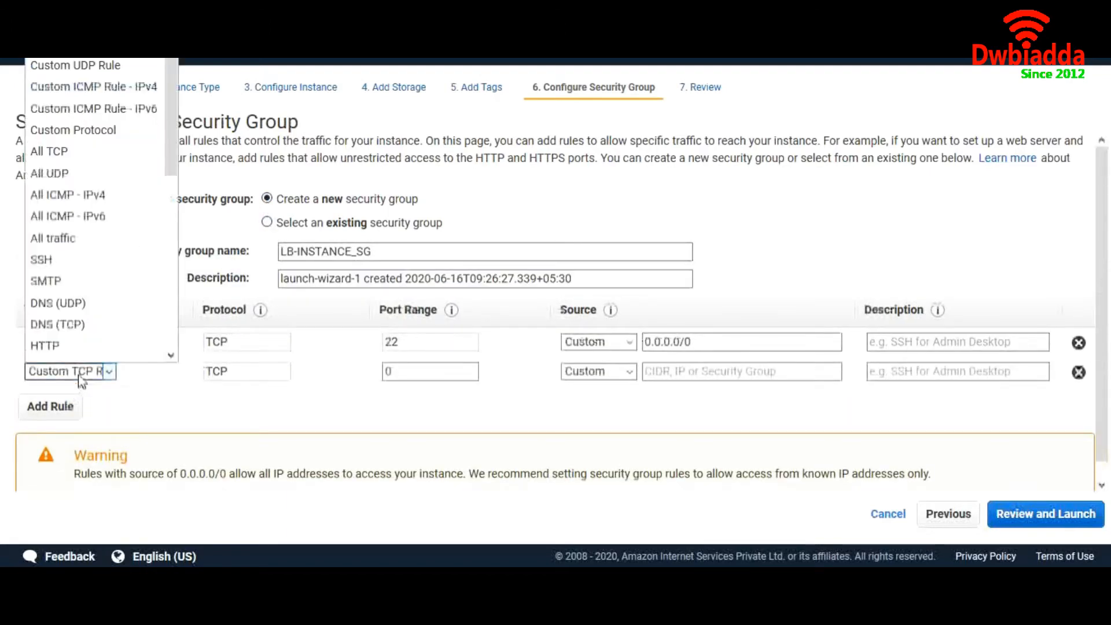
{"action": "left_click", "coordinate": [68, 346]}
{"action": "left_click", "coordinate": [603, 373]}
{"action": "left_click", "coordinate": [602, 413]}
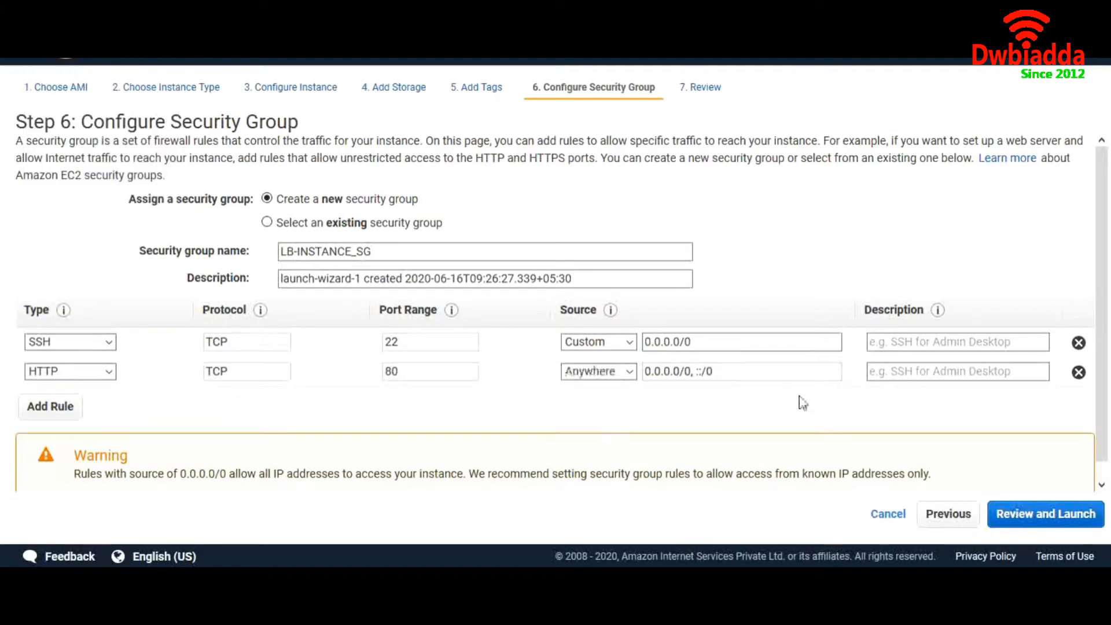
- Review the configuration and launch the instance with the existing key pair, acknowledging access to its private key file
{"action": "left_click", "coordinate": [1028, 515]}
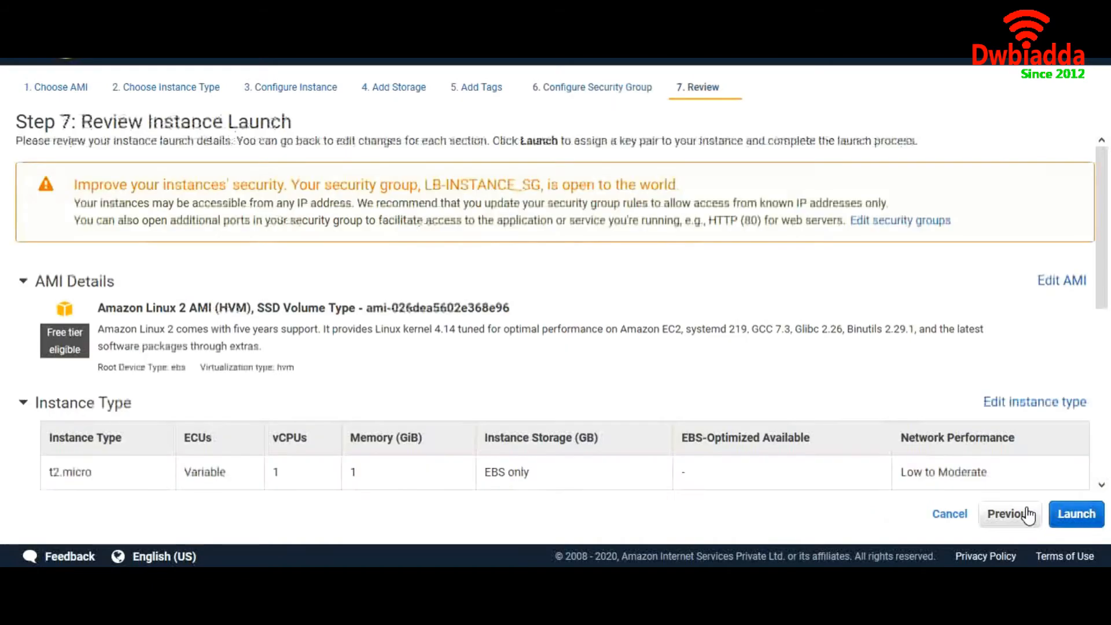
{"action": "scroll", "coordinate": [917, 402], "scroll_direction": "down", "scroll_amount": 5}
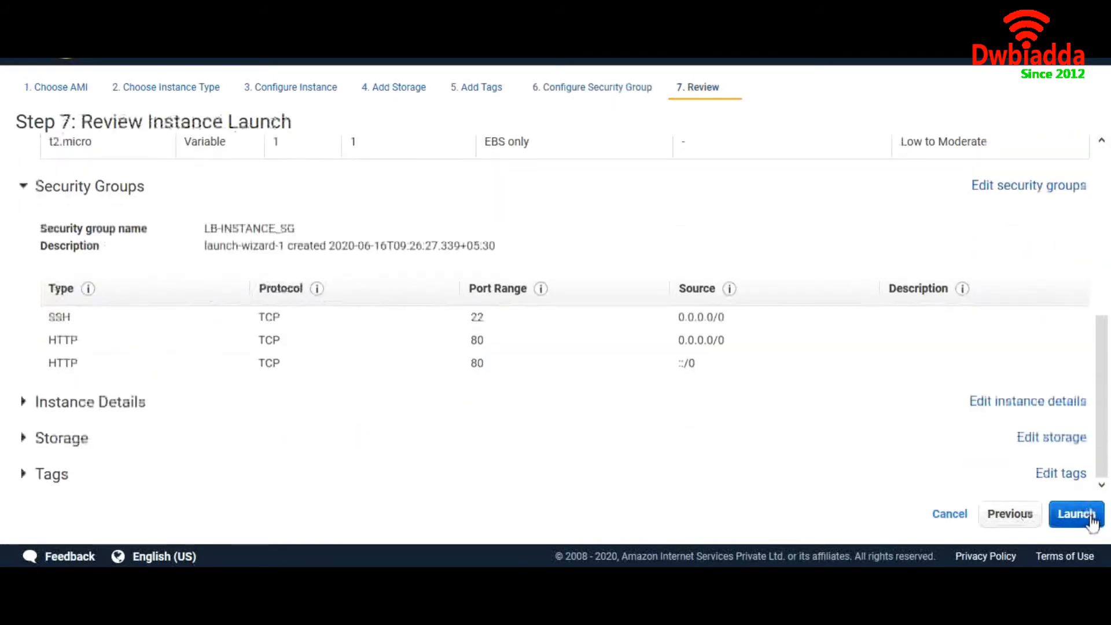
{"action": "left_click", "coordinate": [1088, 518]}
{"action": "left_click", "coordinate": [323, 389]}
{"action": "left_click", "coordinate": [761, 455]}
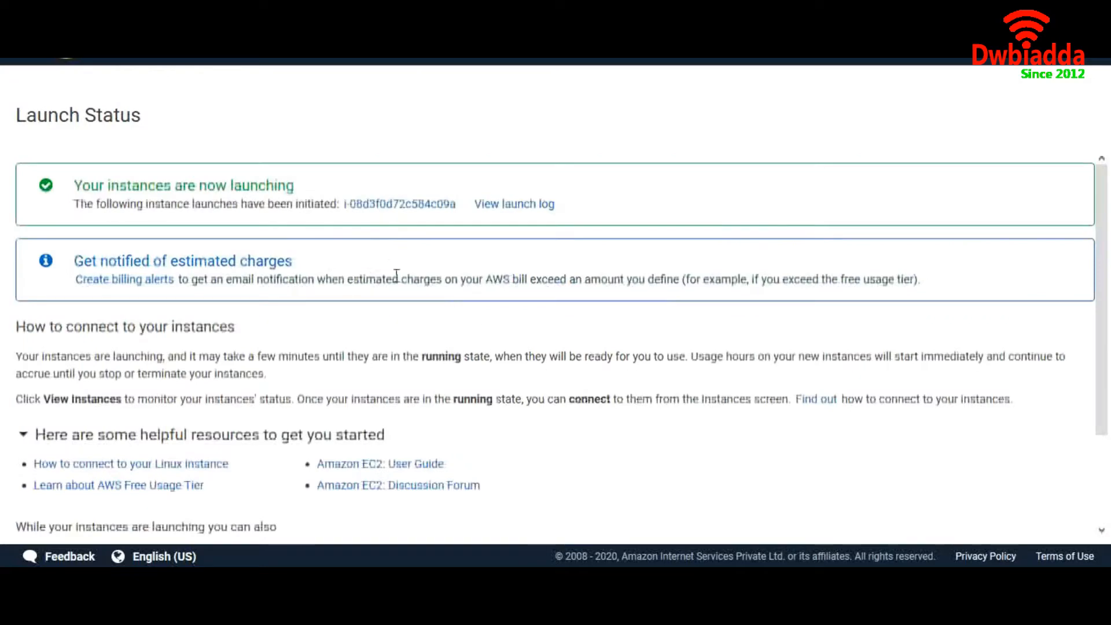
- Start launching a second instance from the 64-bit (x86) Amazon Linux 2 AMI
{"action": "left_click", "coordinate": [384, 208]}
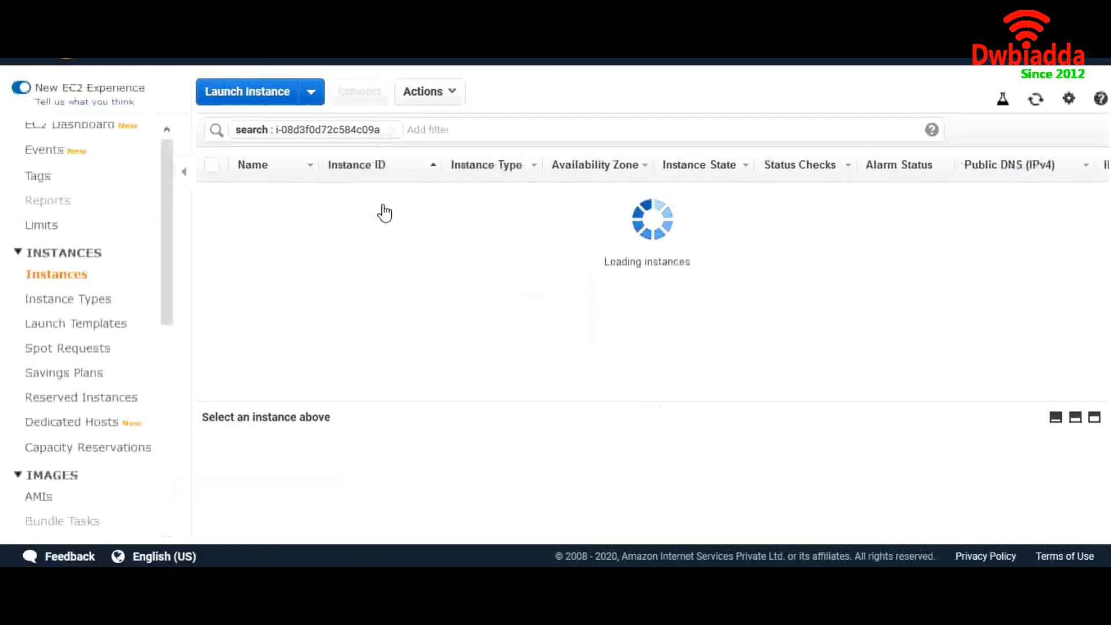
{"action": "left_click", "coordinate": [268, 98]}
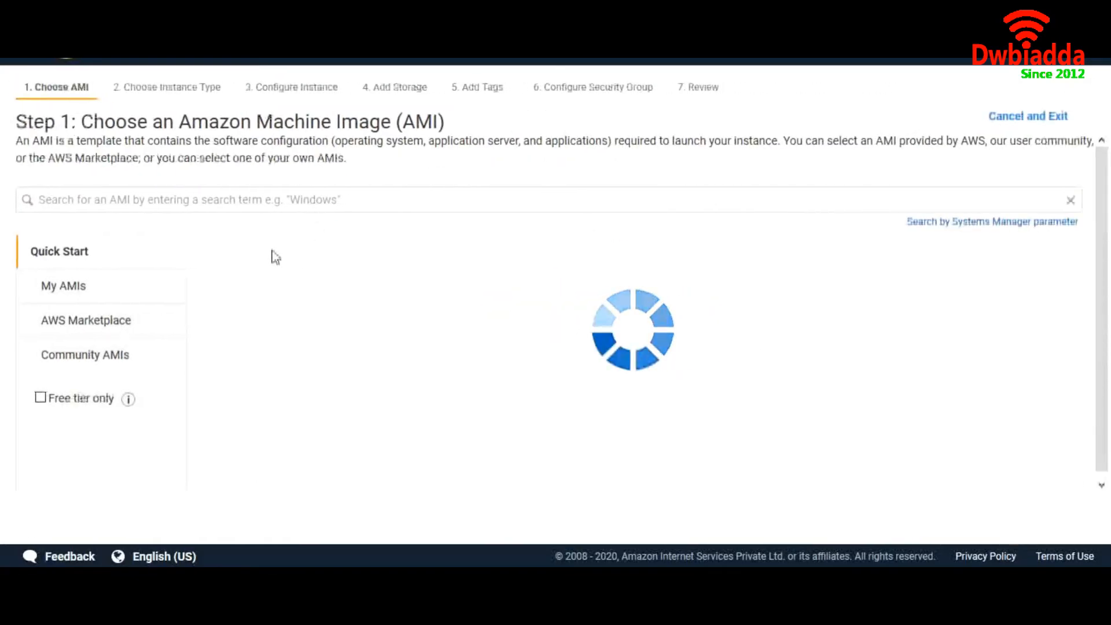
{"action": "scroll", "coordinate": [680, 362], "scroll_direction": "down", "scroll_amount": 12}
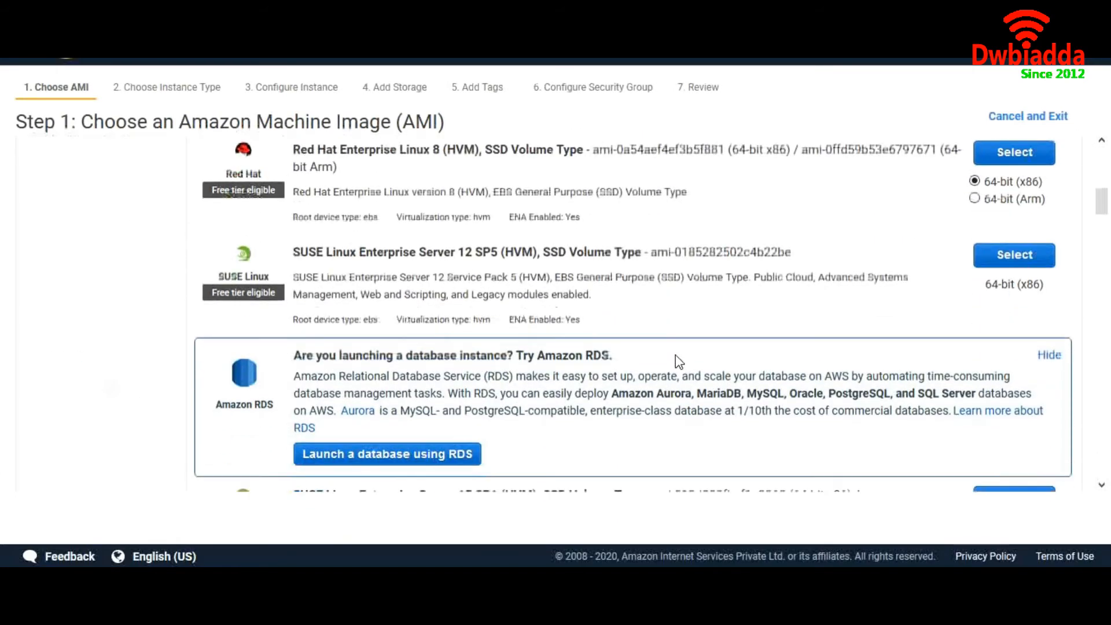
{"action": "scroll", "coordinate": [676, 355], "scroll_direction": "down", "scroll_amount": 2}
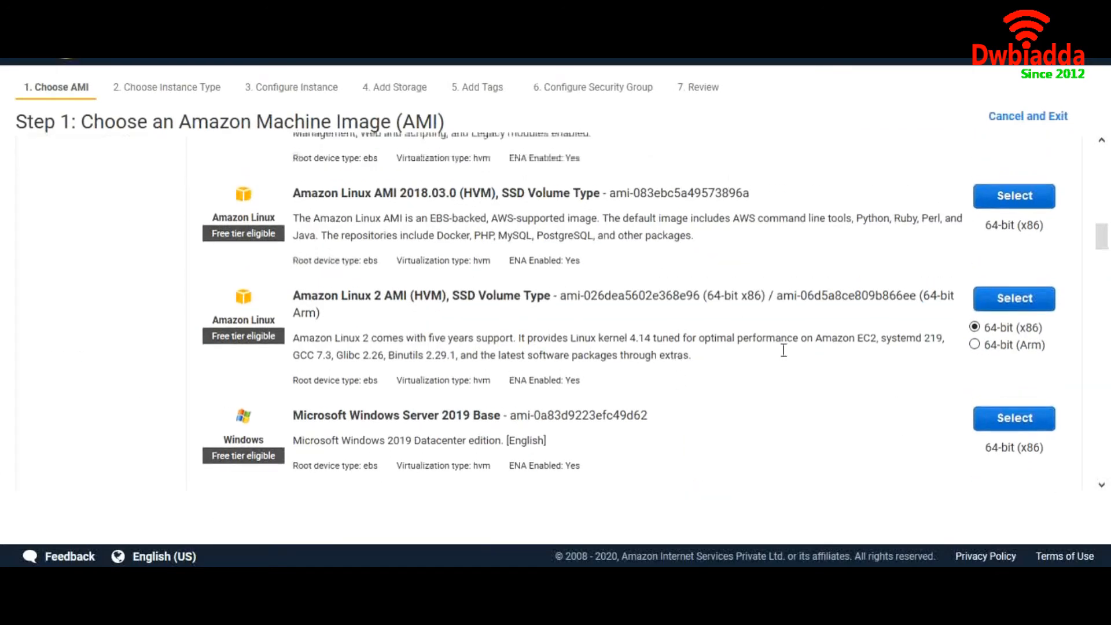
{"action": "left_click", "coordinate": [1014, 299]}
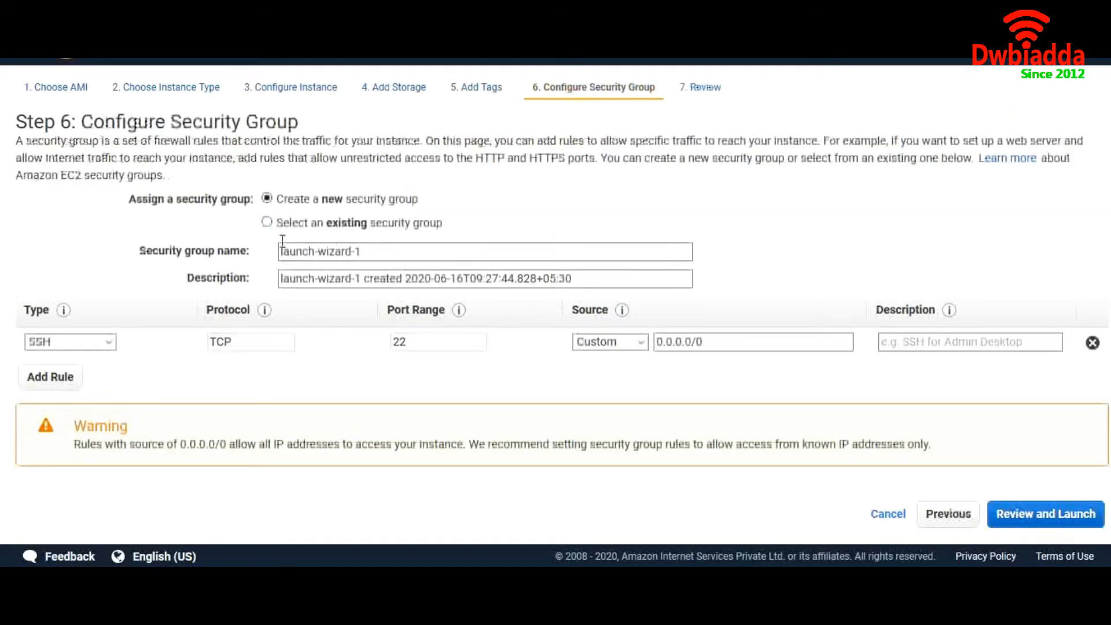
- Assign the existing LB-INSTANCE_SG security group to the second instance and launch it with the existing key pair
{"action": "left_click", "coordinate": [267, 224]}
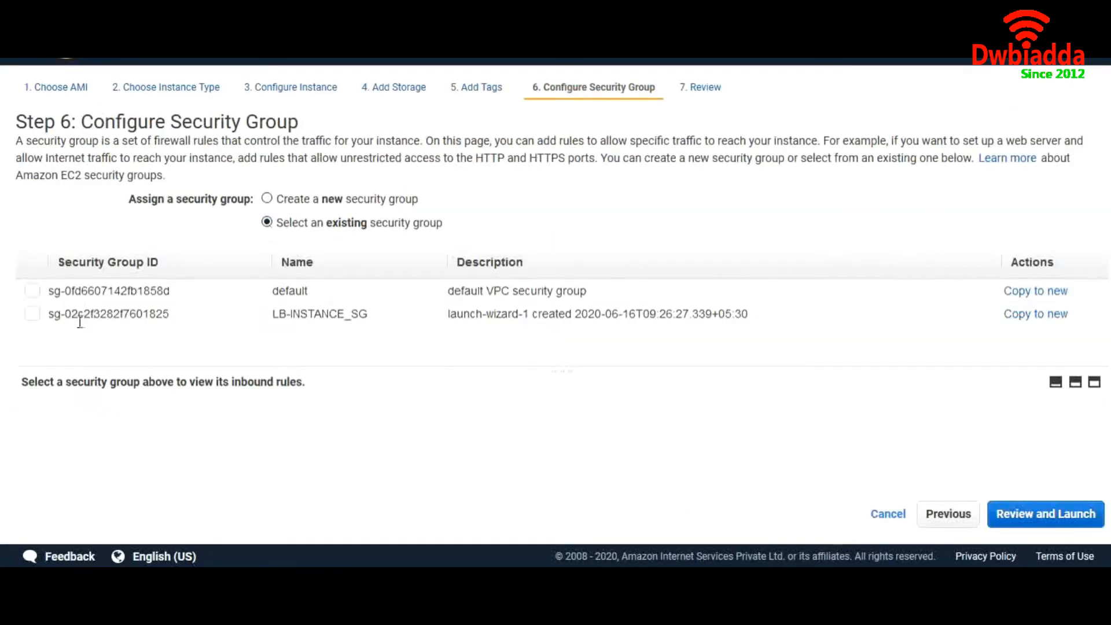
{"action": "left_click", "coordinate": [35, 319]}
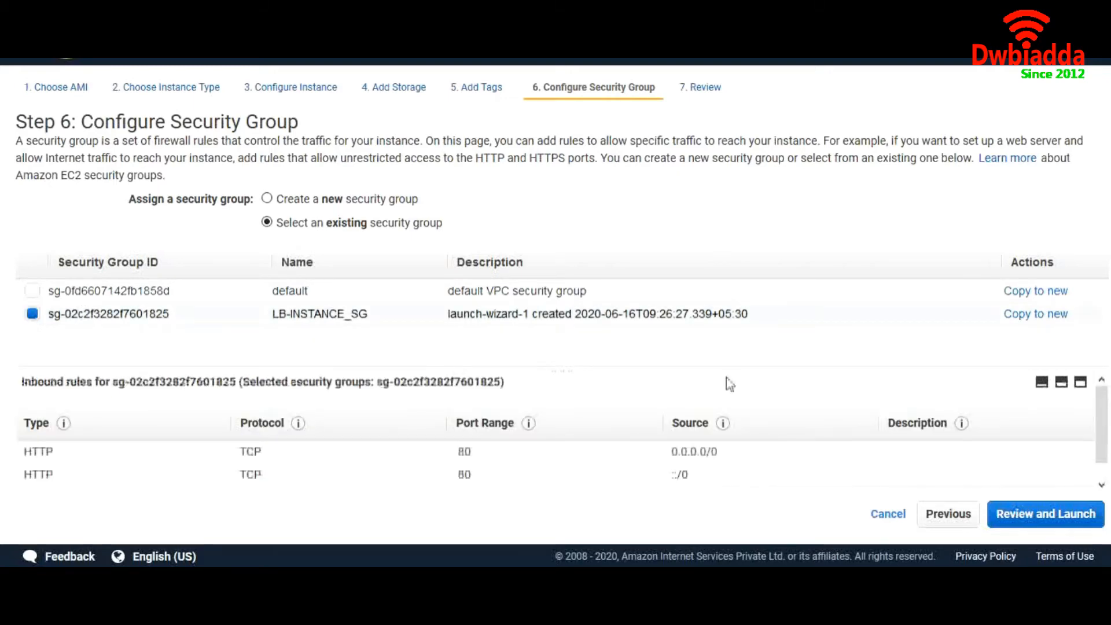
{"action": "left_click", "coordinate": [1013, 514]}
{"action": "left_click", "coordinate": [1081, 520]}
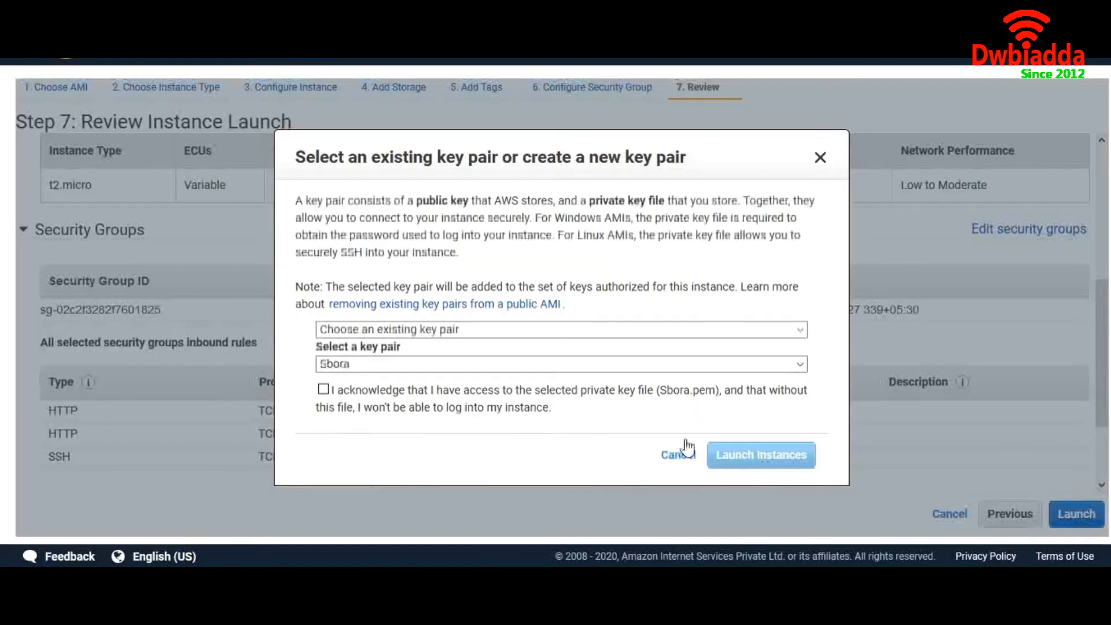
{"action": "left_click", "coordinate": [323, 390]}
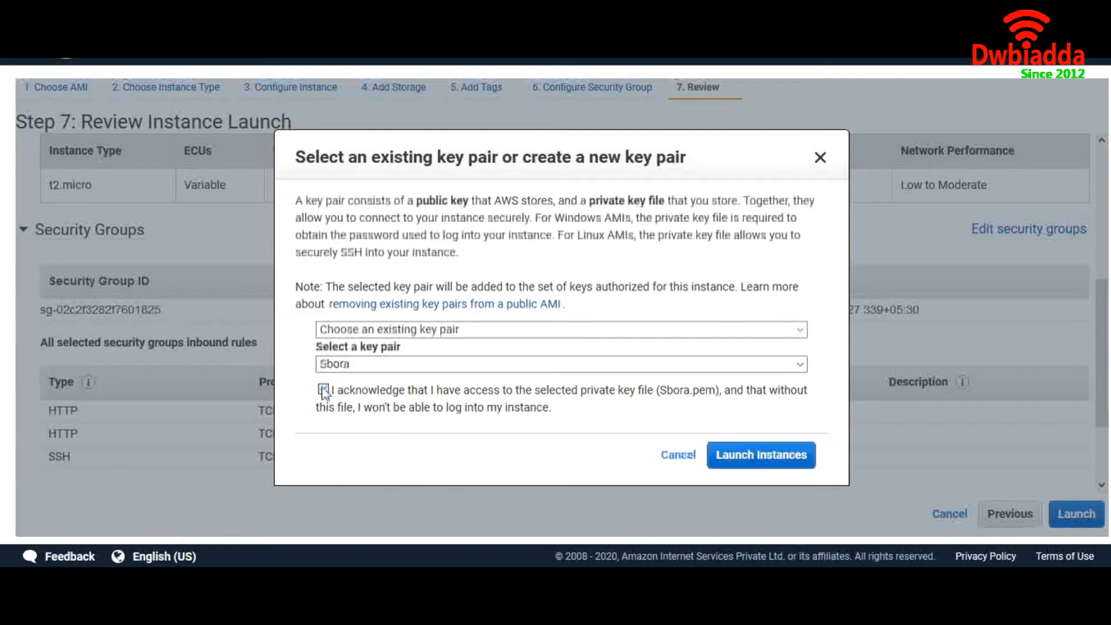
{"action": "left_click", "coordinate": [771, 455]}
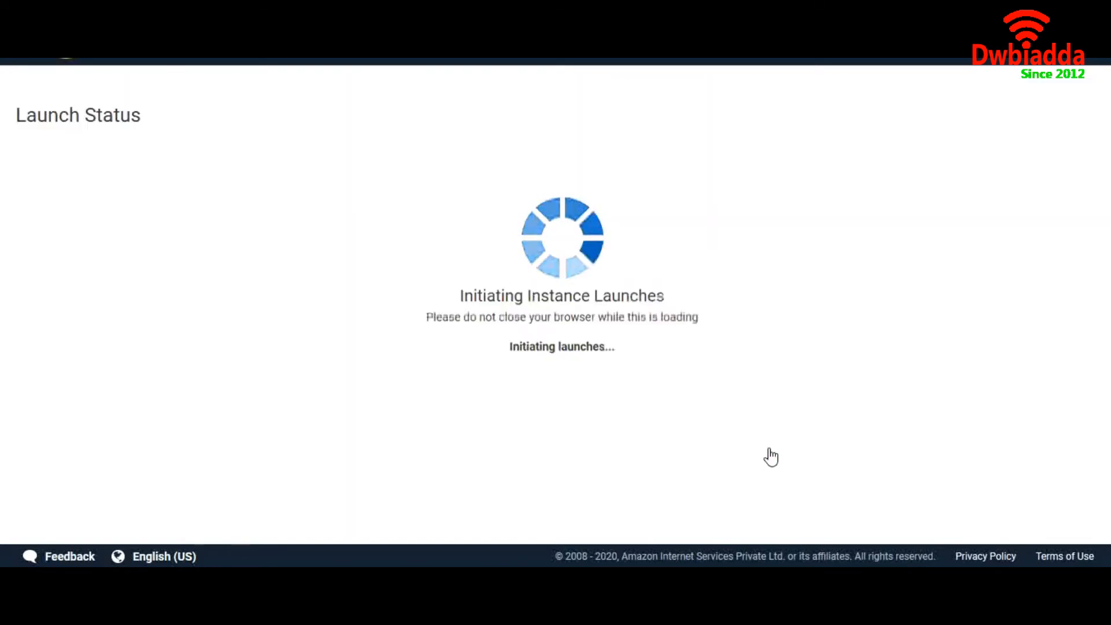
- View both launched instances by clearing the instance ID filter, and refresh the list to check their states
{"action": "left_click", "coordinate": [401, 206]}
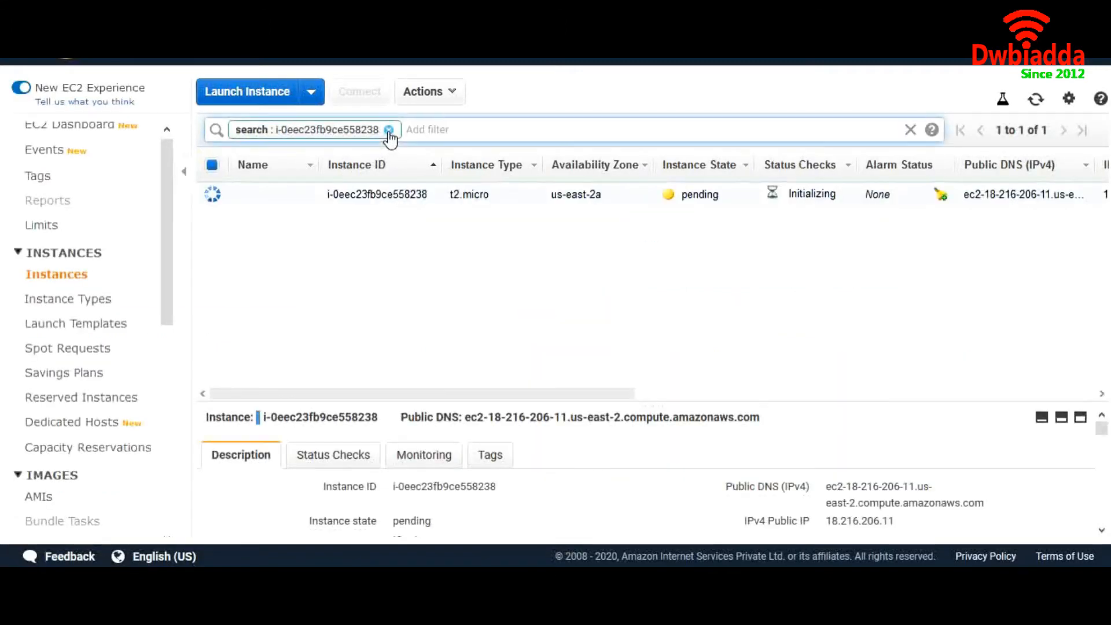
{"action": "left_click", "coordinate": [390, 130]}
{"action": "left_click", "coordinate": [593, 112]}
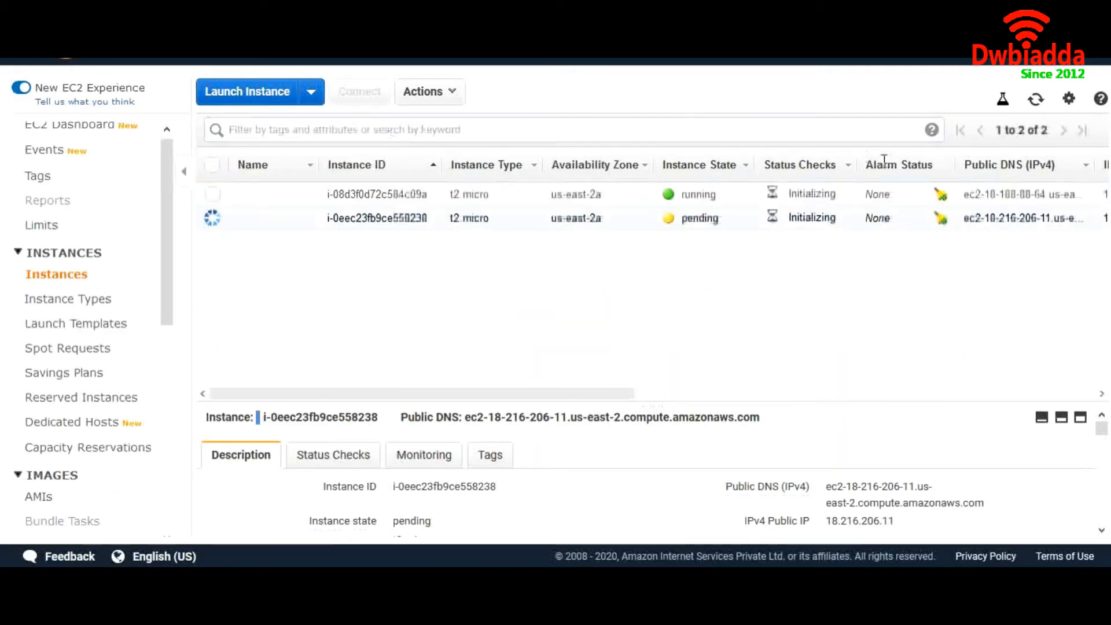
{"action": "left_click", "coordinate": [1036, 100]}
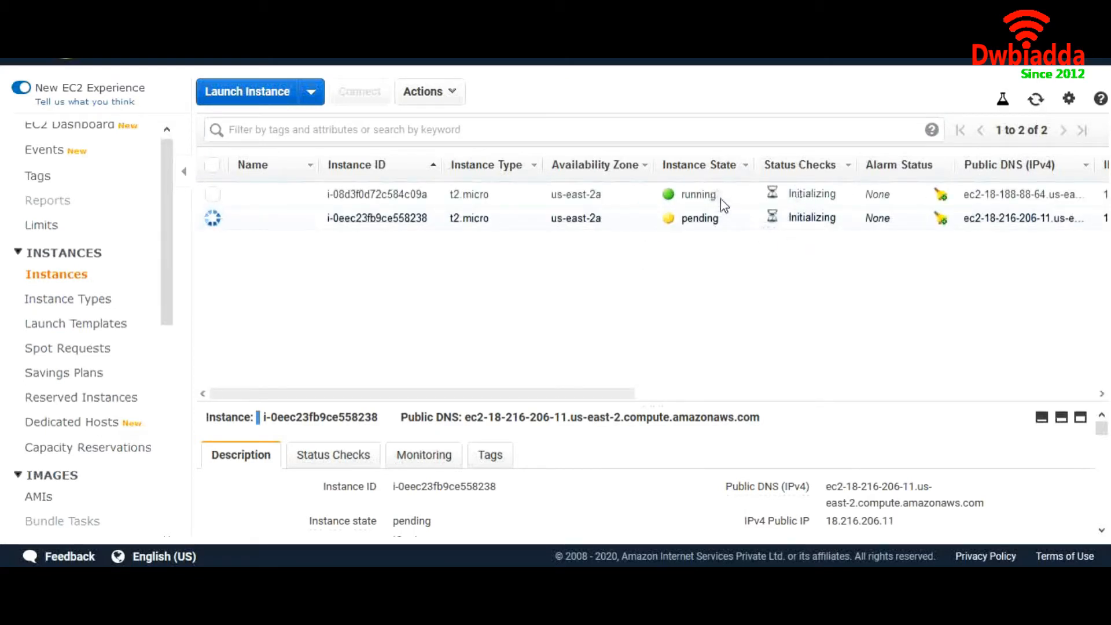
- Open the Target Groups page under Load Balancing
{"action": "left_click_drag", "start_coordinate": [171, 308], "coordinate": [188, 547]}
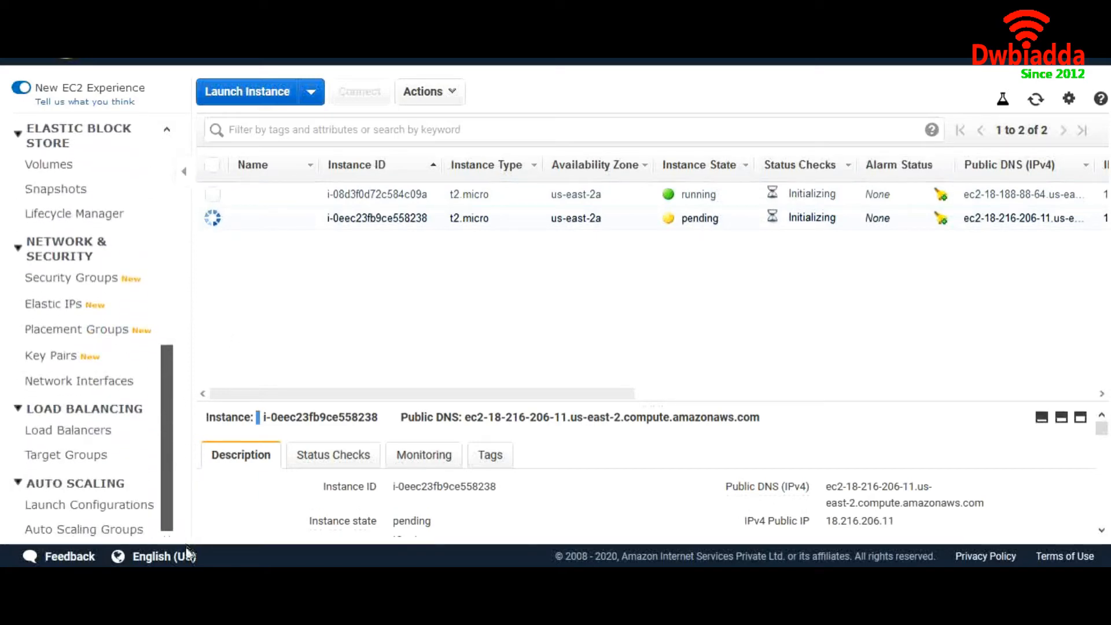
{"action": "left_click", "coordinate": [94, 461]}
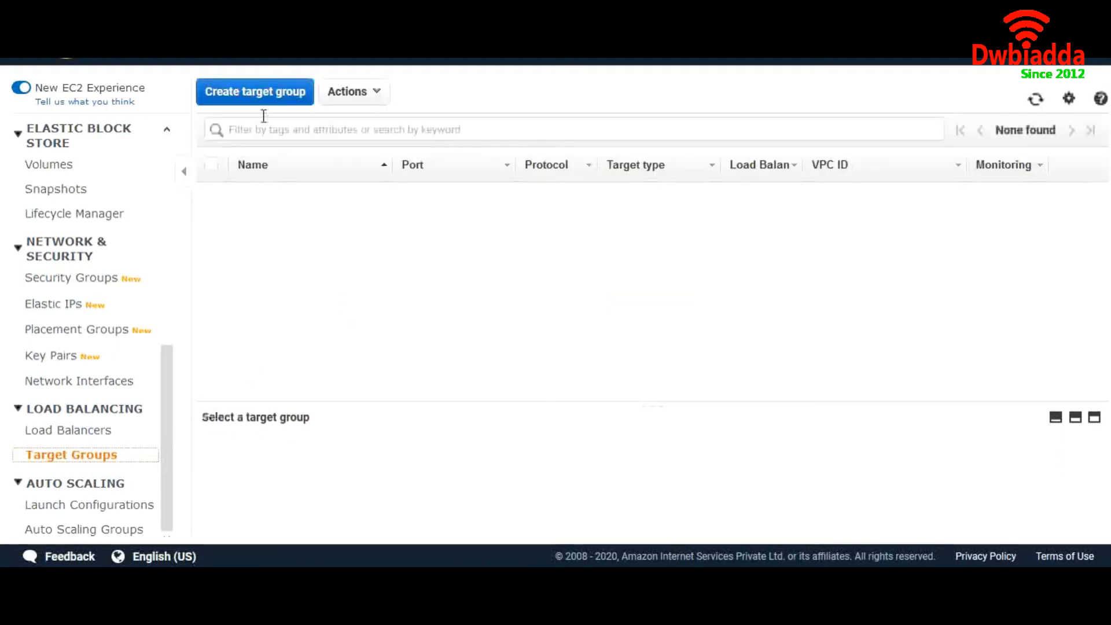
- Start a new target group named MY-TARGET_GROUP, keeping the Instance target type, HTTP on port 80 and the existing VPC
{"action": "left_click", "coordinate": [257, 102]}
{"action": "left_click", "coordinate": [426, 206]}
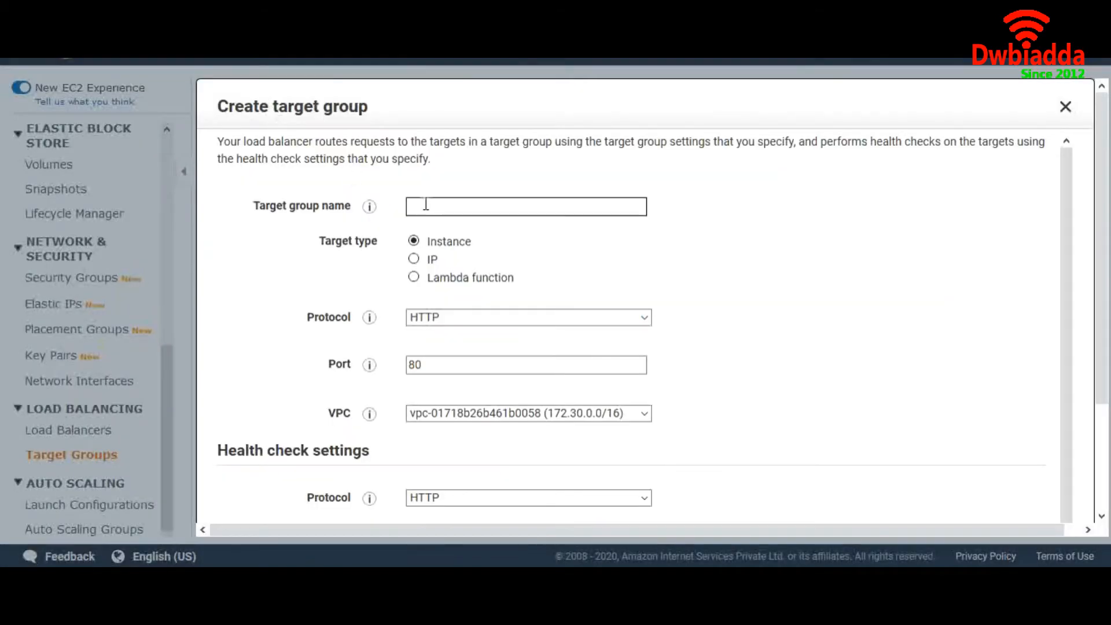
{"action": "type", "text": "MY-TARGET_GROUP"}
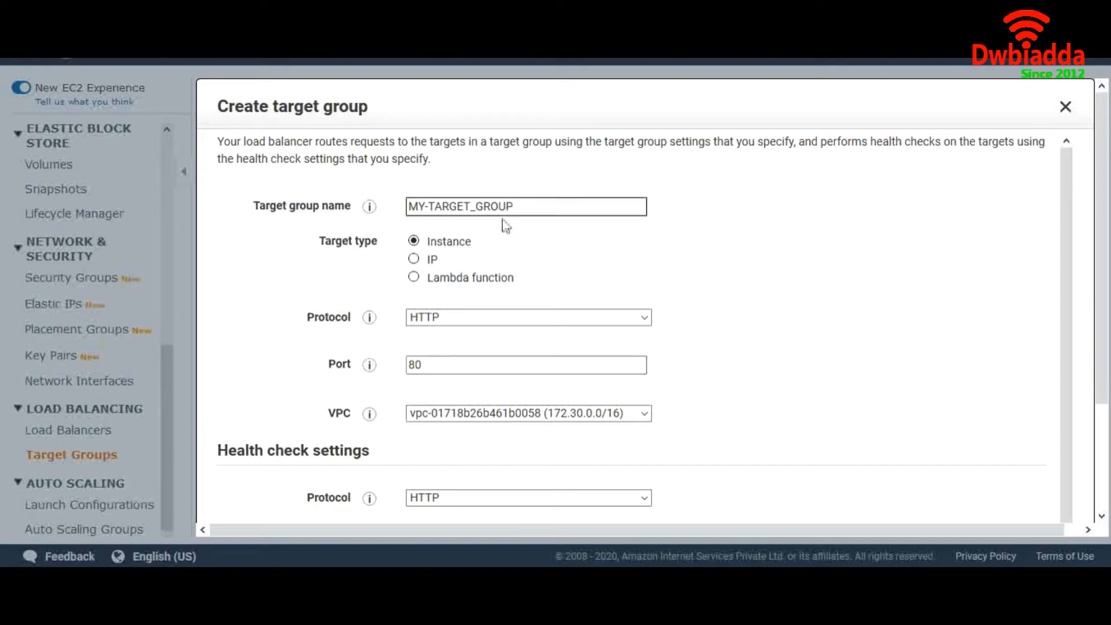
{"action": "scroll", "coordinate": [606, 294], "scroll_direction": "down", "scroll_amount": 1}
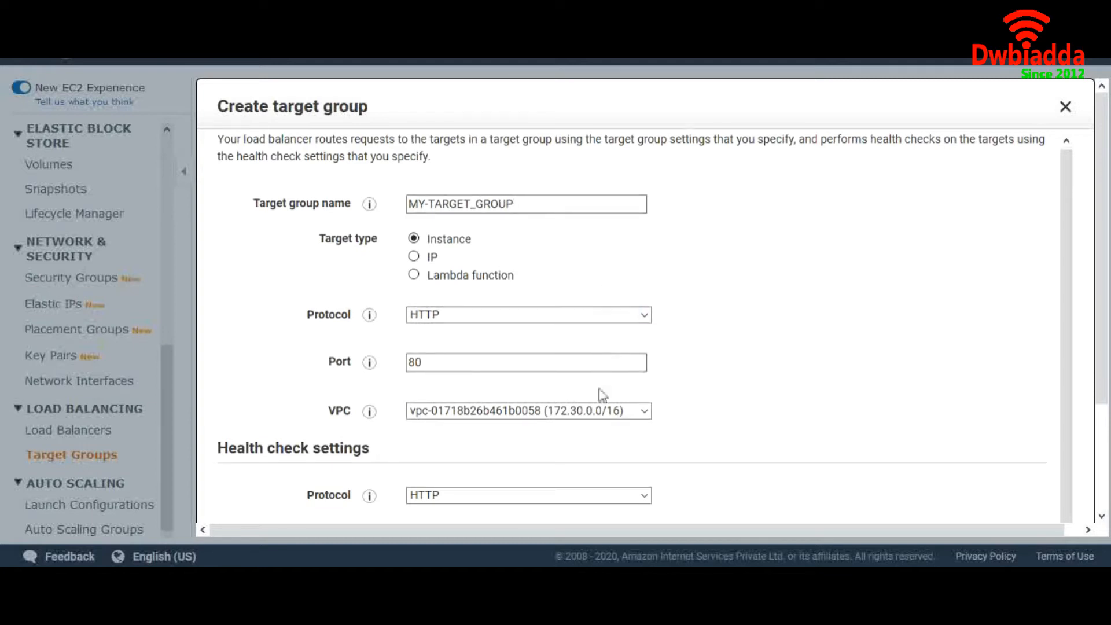
{"action": "left_click", "coordinate": [645, 413]}
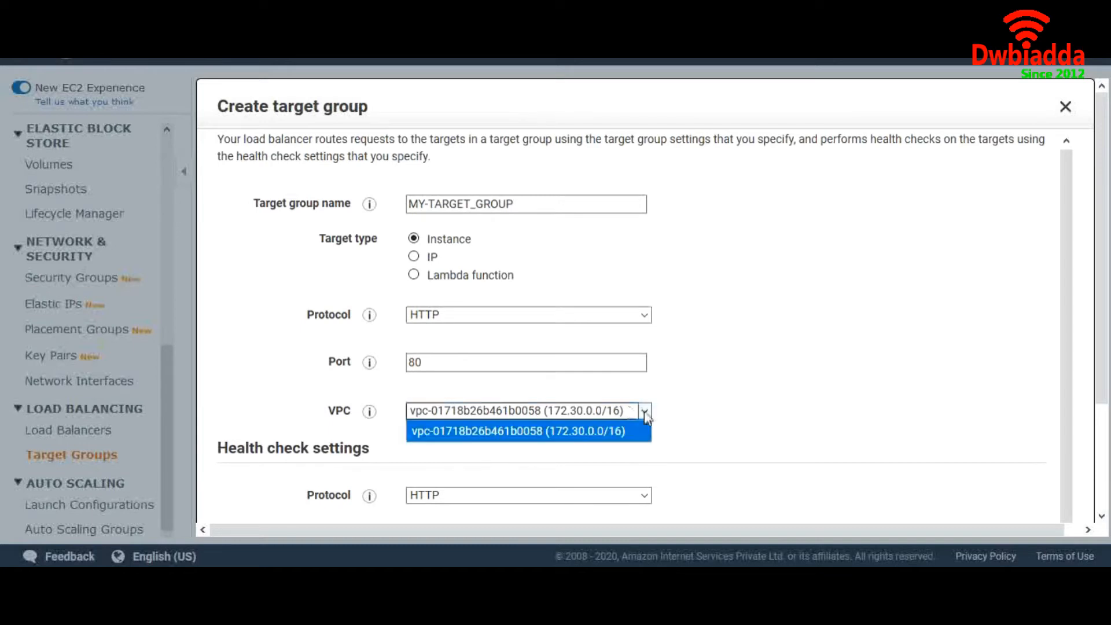
{"action": "left_click", "coordinate": [710, 441]}
- Review the basic and advanced health check settings, keeping HTTP and path /, and try to create the target group
{"action": "scroll", "coordinate": [706, 441], "scroll_direction": "down", "scroll_amount": 2}
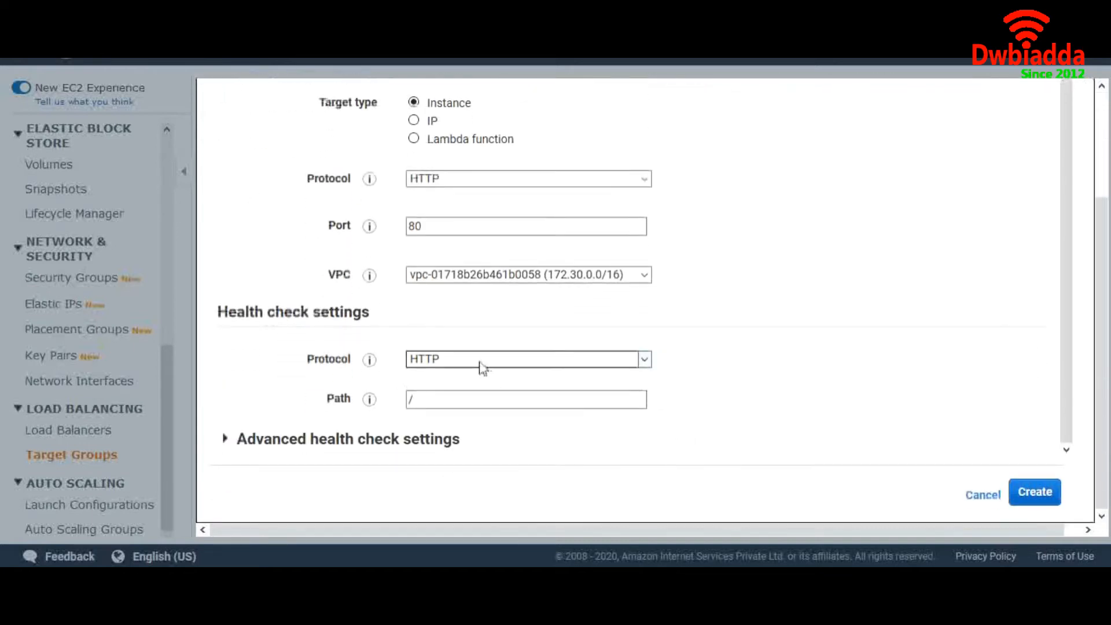
{"action": "mouse_move", "coordinate": [369, 399]}
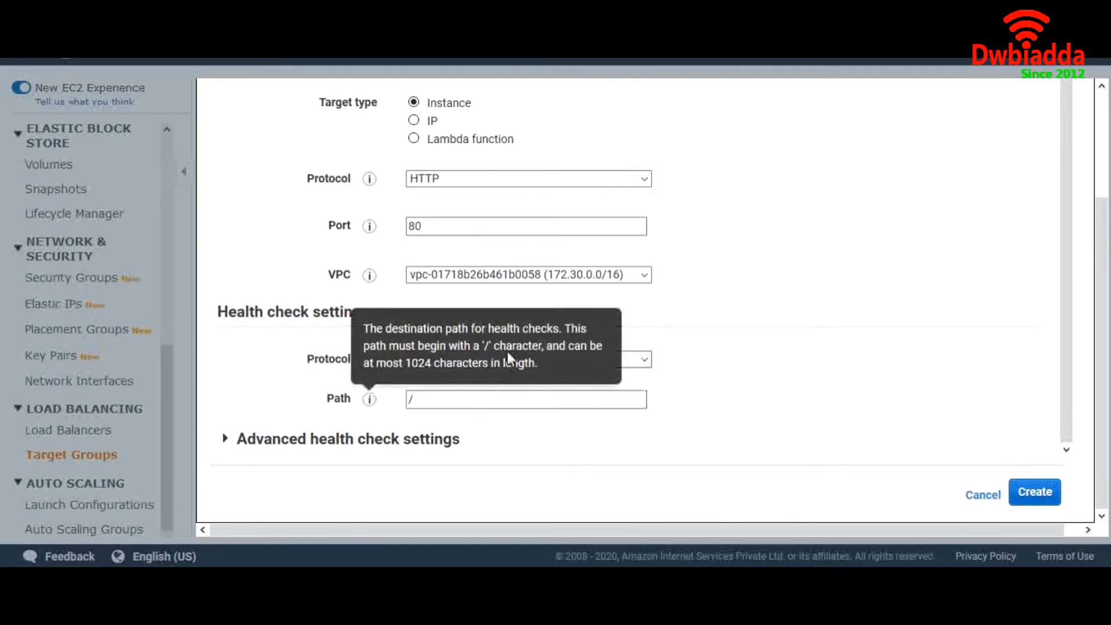
{"action": "left_click", "coordinate": [643, 360]}
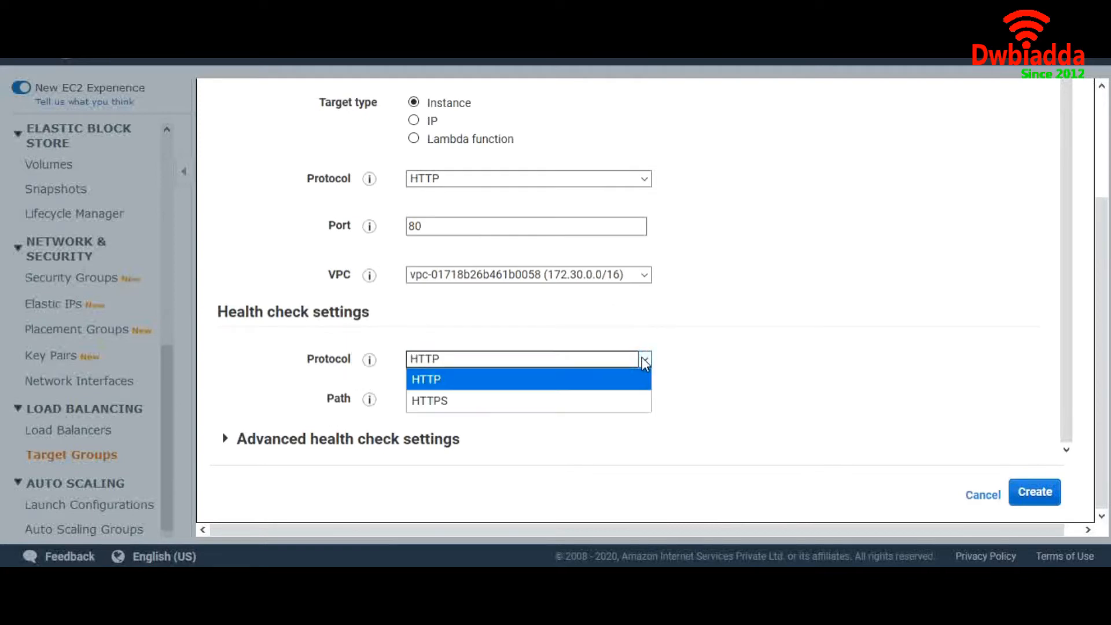
{"action": "left_click", "coordinate": [698, 364]}
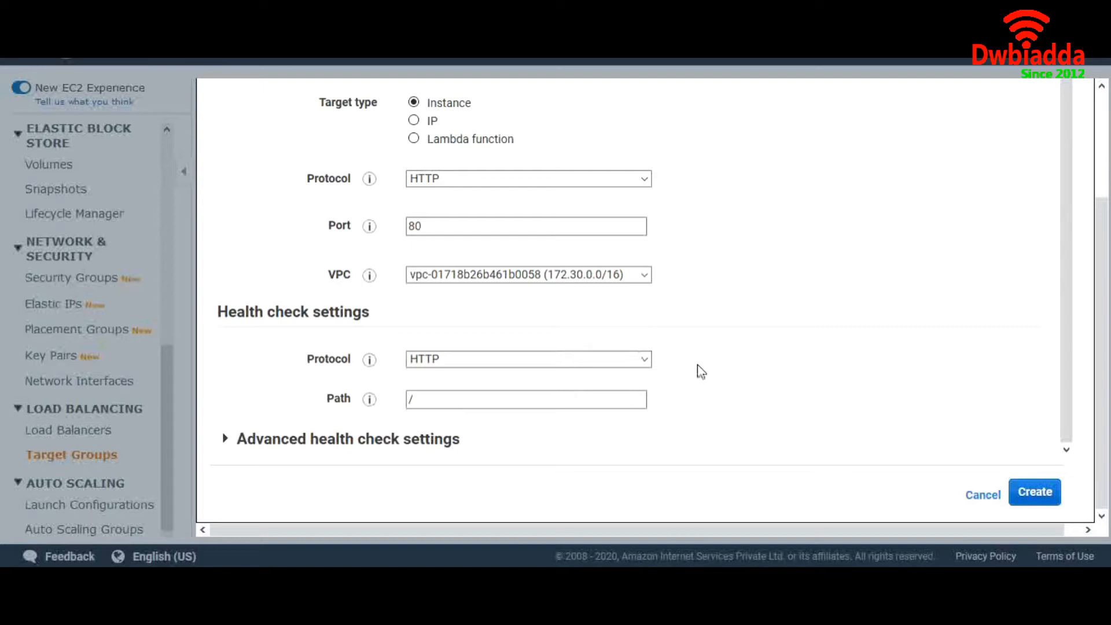
{"action": "left_click", "coordinate": [312, 449]}
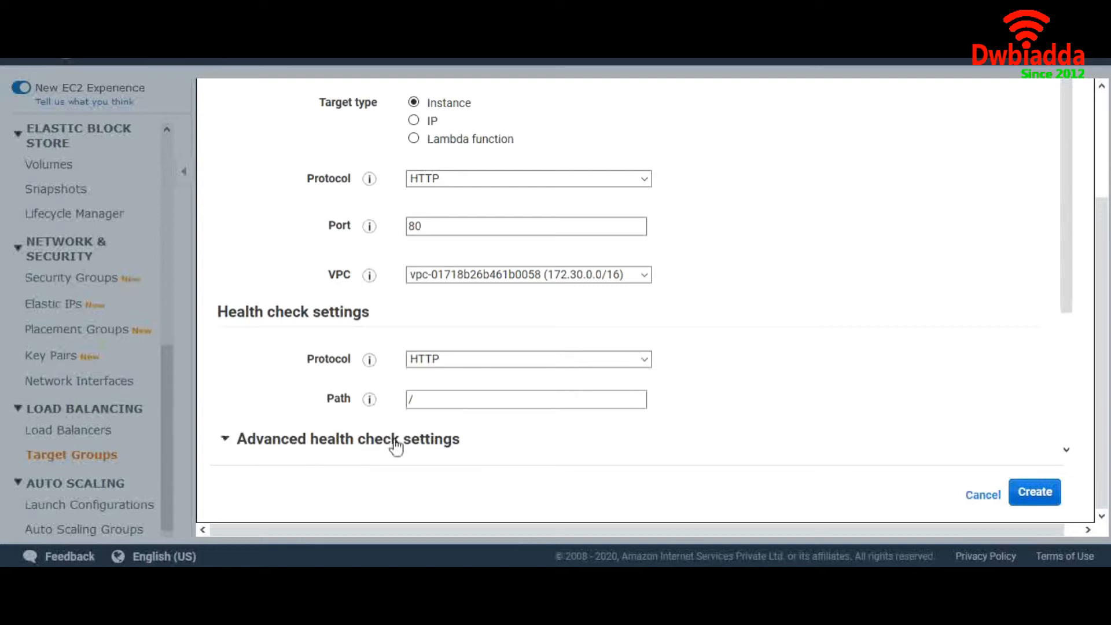
{"action": "scroll", "coordinate": [673, 394], "scroll_direction": "down", "scroll_amount": 3}
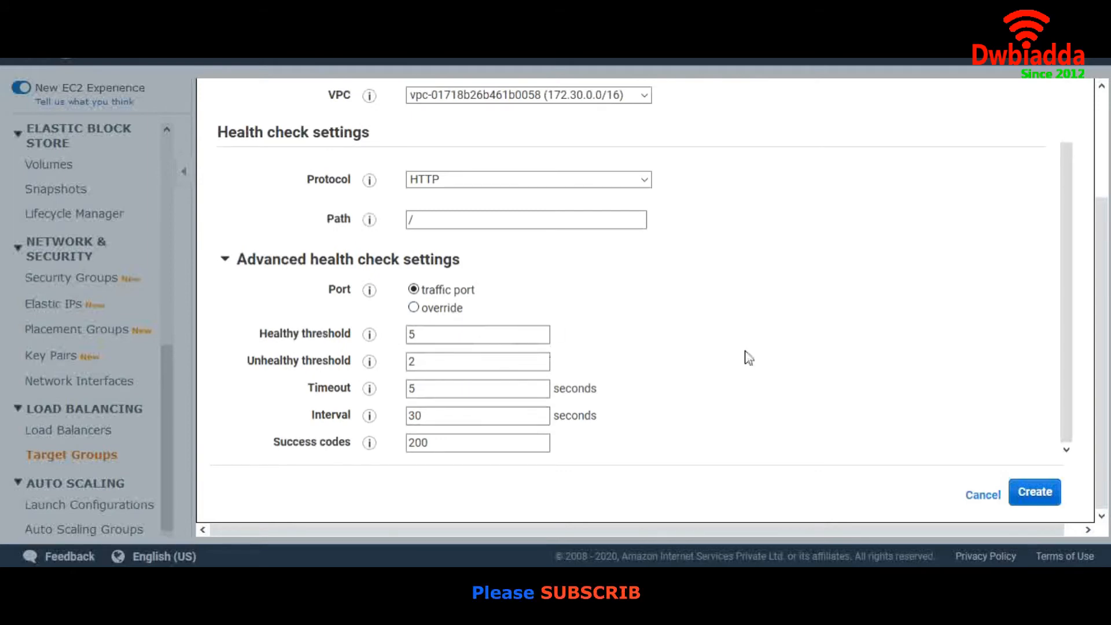
{"action": "scroll", "coordinate": [744, 351], "scroll_direction": "up", "scroll_amount": 3}
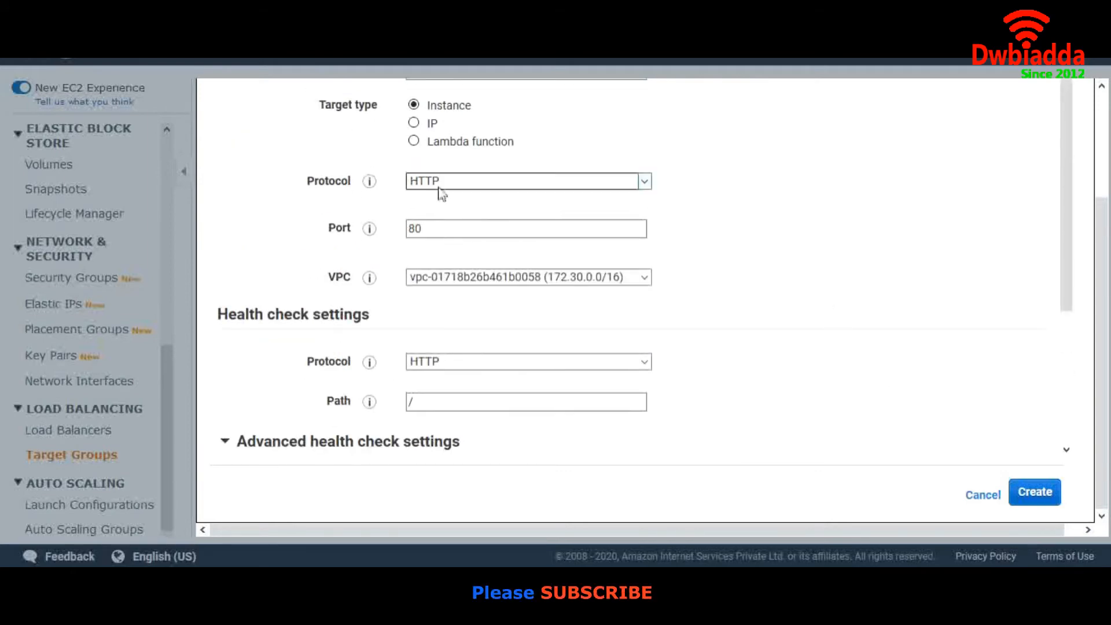
{"action": "left_click", "coordinate": [1036, 492]}
- Rename the target group as MYTARGETGROUP and create it with the remaining settings as they are
{"action": "scroll", "coordinate": [642, 225], "scroll_direction": "up", "scroll_amount": 5}
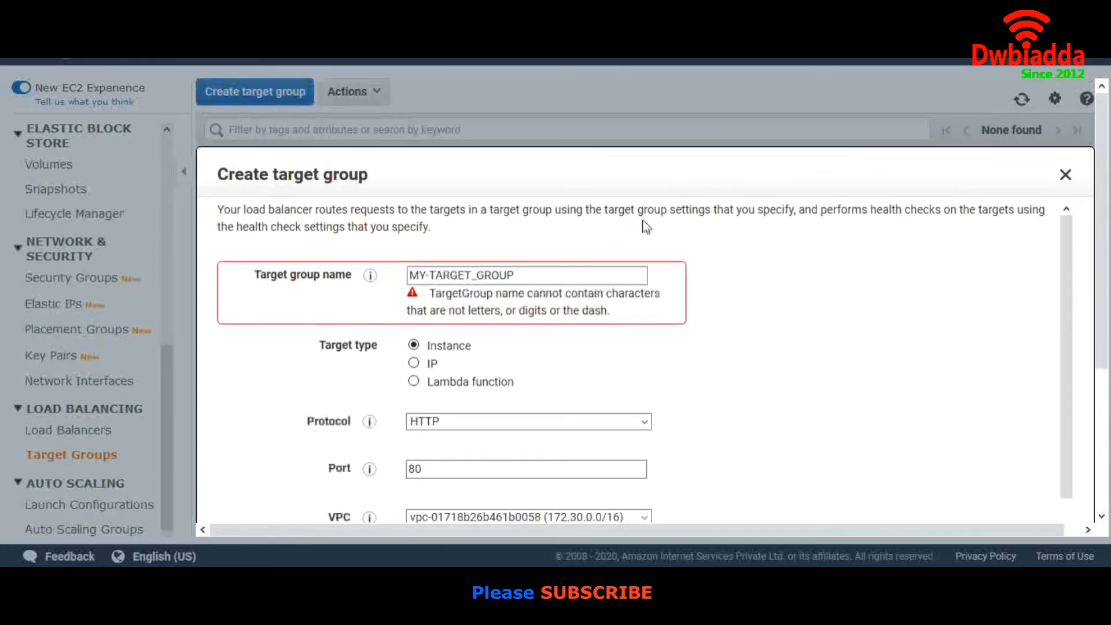
{"action": "left_click", "coordinate": [476, 272]}
{"action": "key", "text": "BackSpace"}
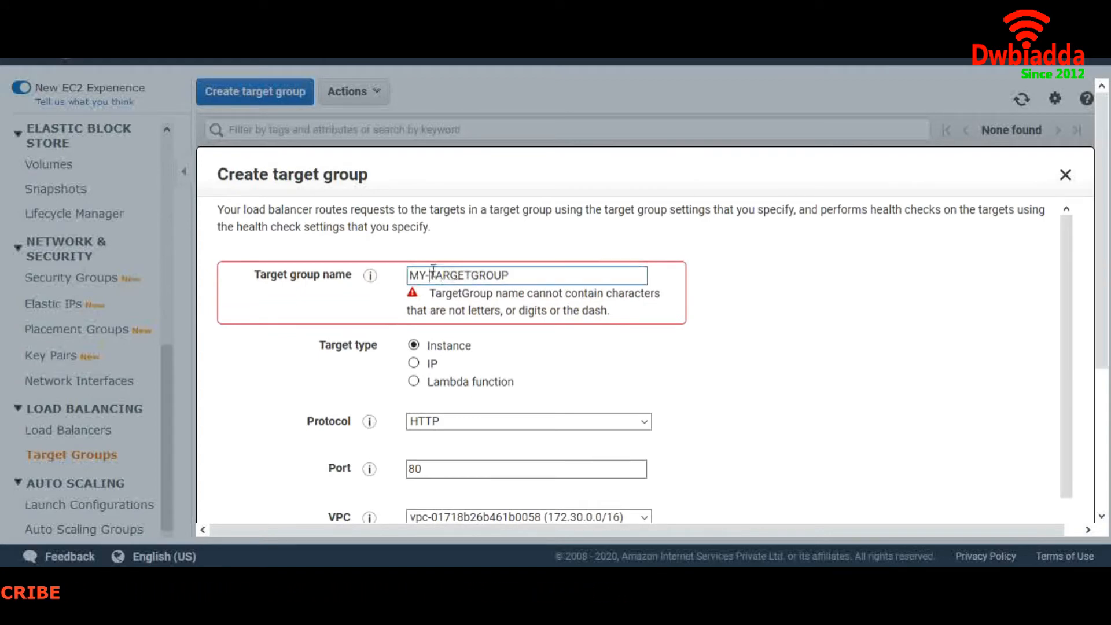
{"action": "scroll", "coordinate": [816, 420], "scroll_direction": "down", "scroll_amount": 3}
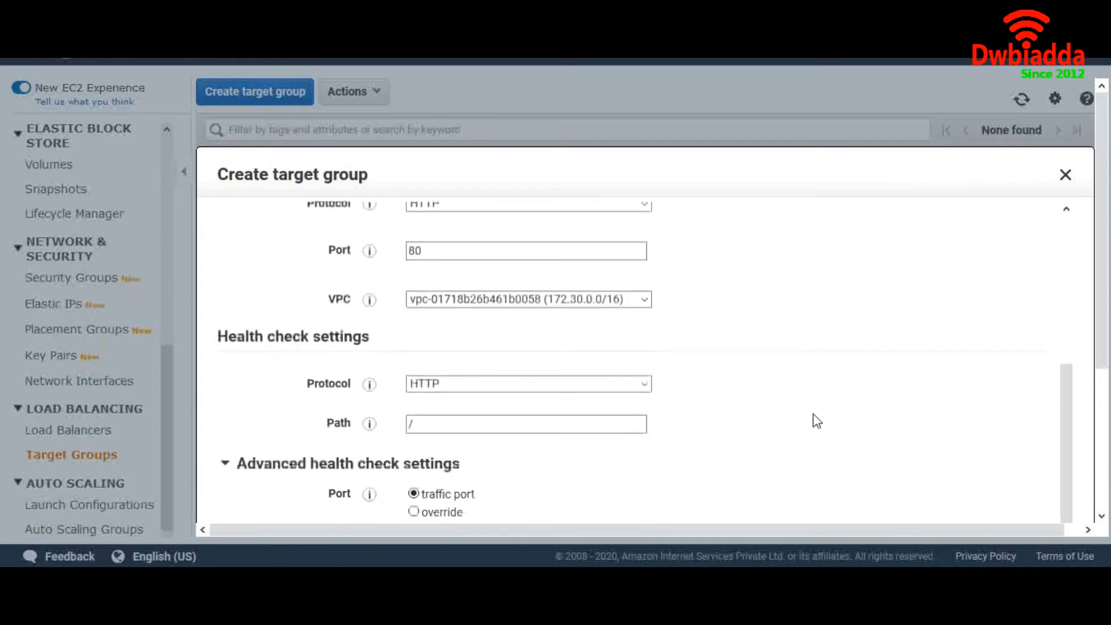
{"action": "scroll", "coordinate": [929, 334], "scroll_direction": "down", "scroll_amount": 3}
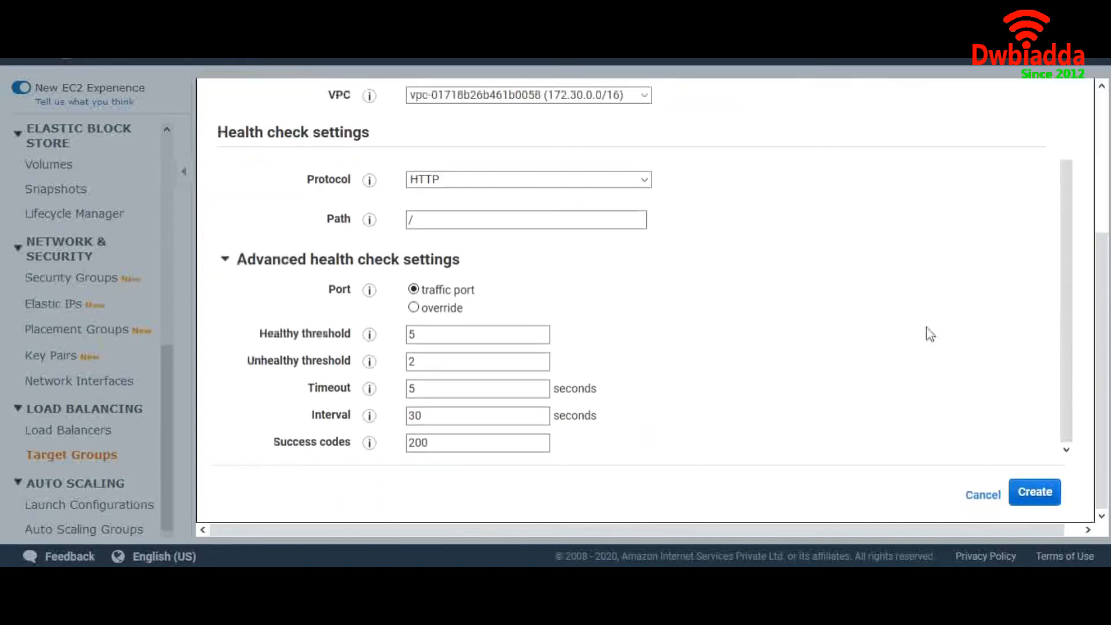
{"action": "left_click", "coordinate": [1033, 493]}
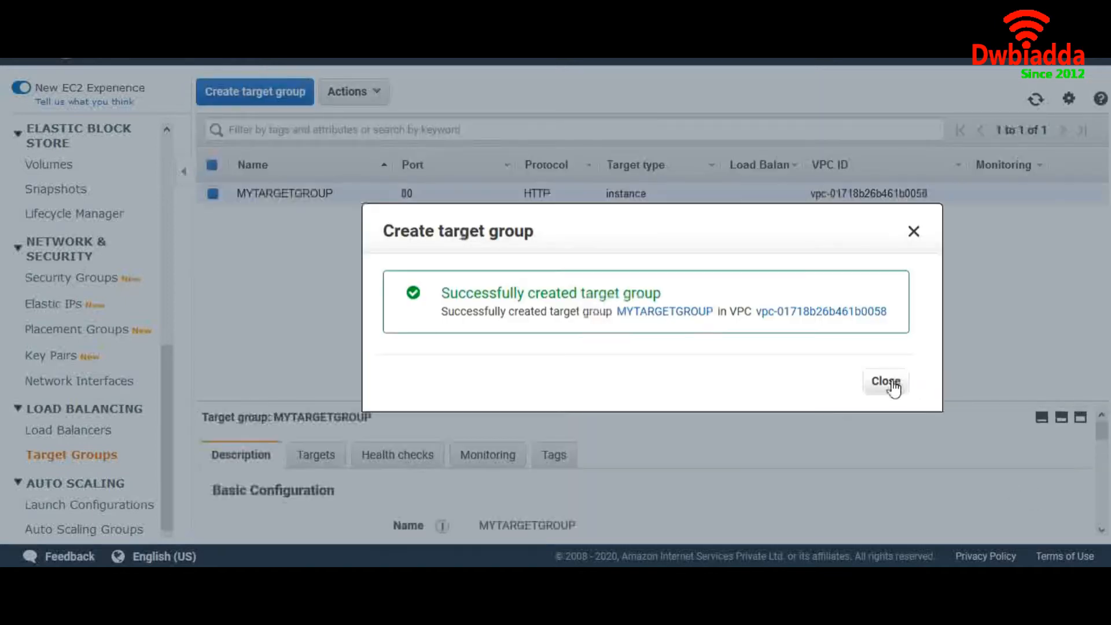
{"action": "left_click", "coordinate": [885, 381]}
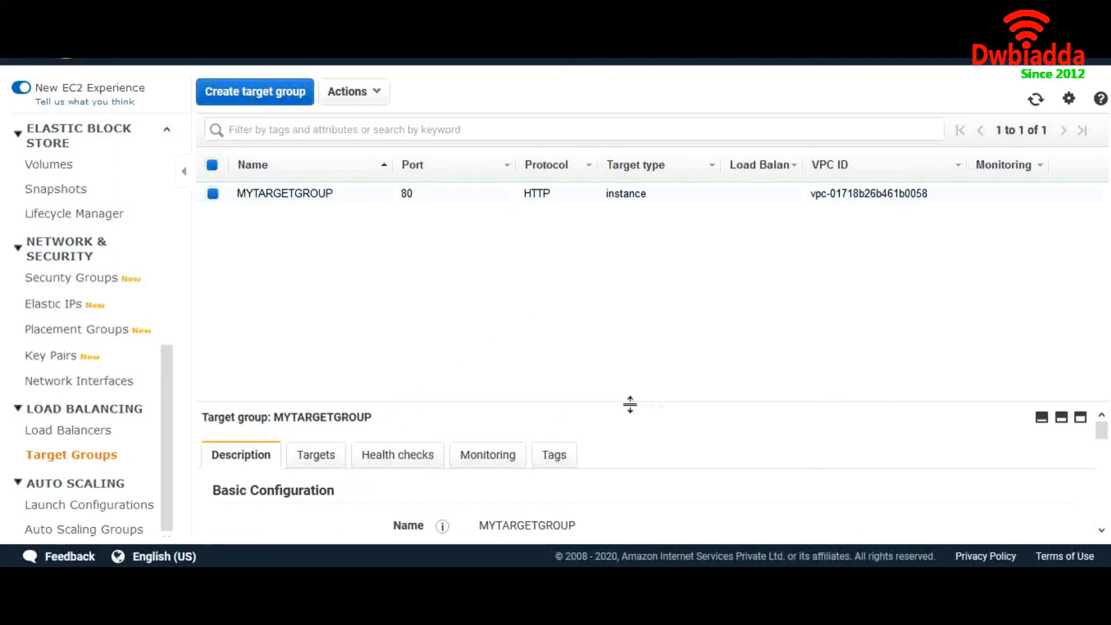
- Register both running instances as targets of MYTARGETGROUP on port 80 and save the registration
{"action": "left_click_drag", "start_coordinate": [644, 402], "coordinate": [573, 215]}
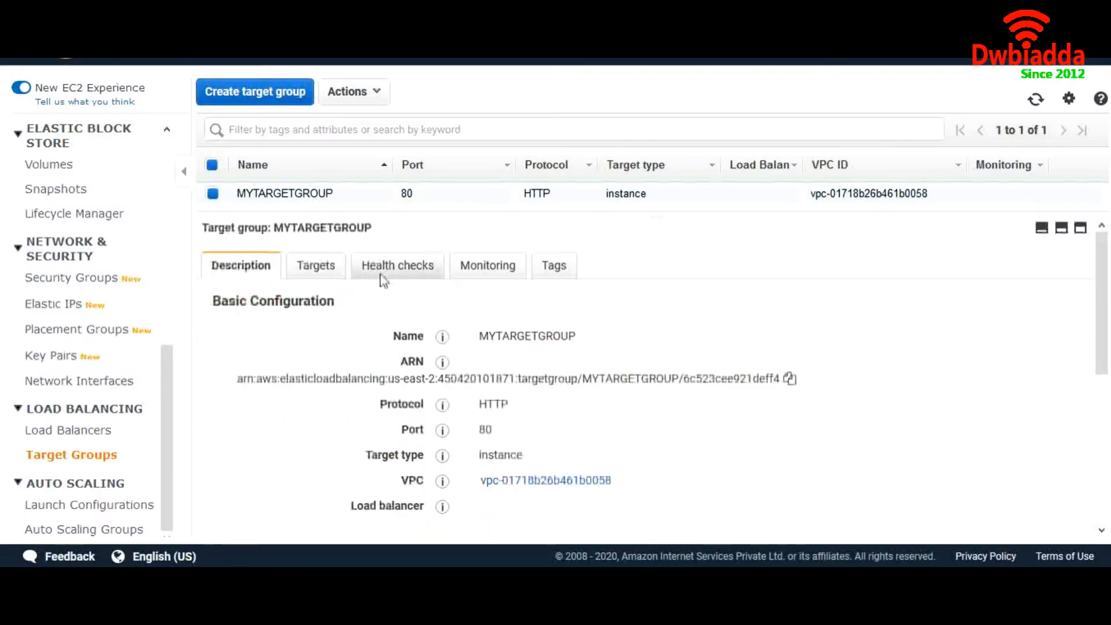
{"action": "left_click", "coordinate": [323, 281]}
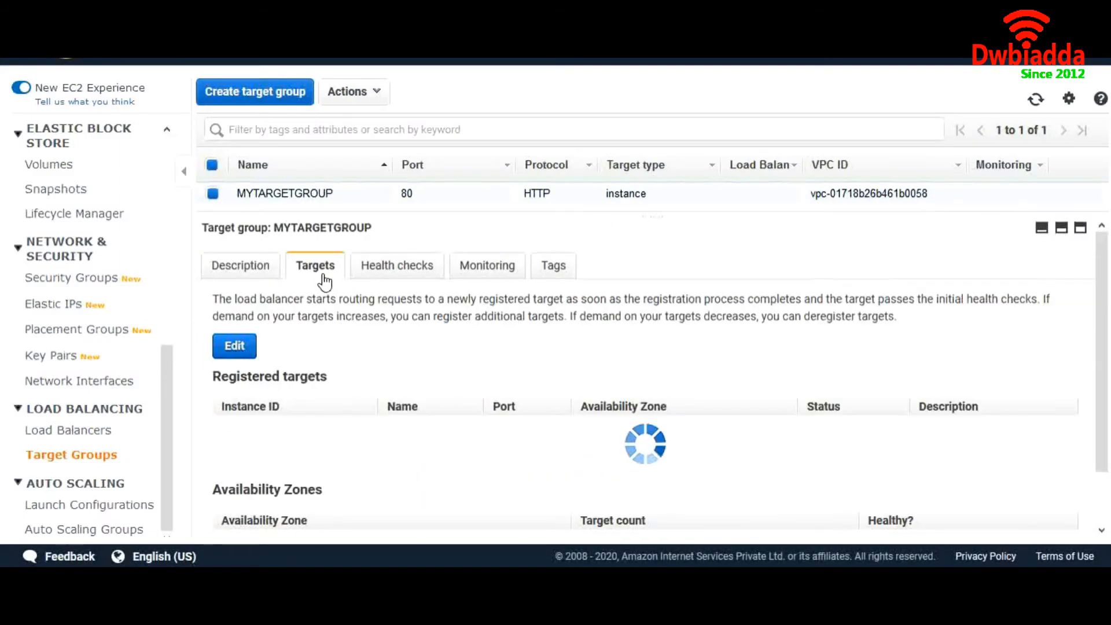
{"action": "left_click", "coordinate": [234, 346]}
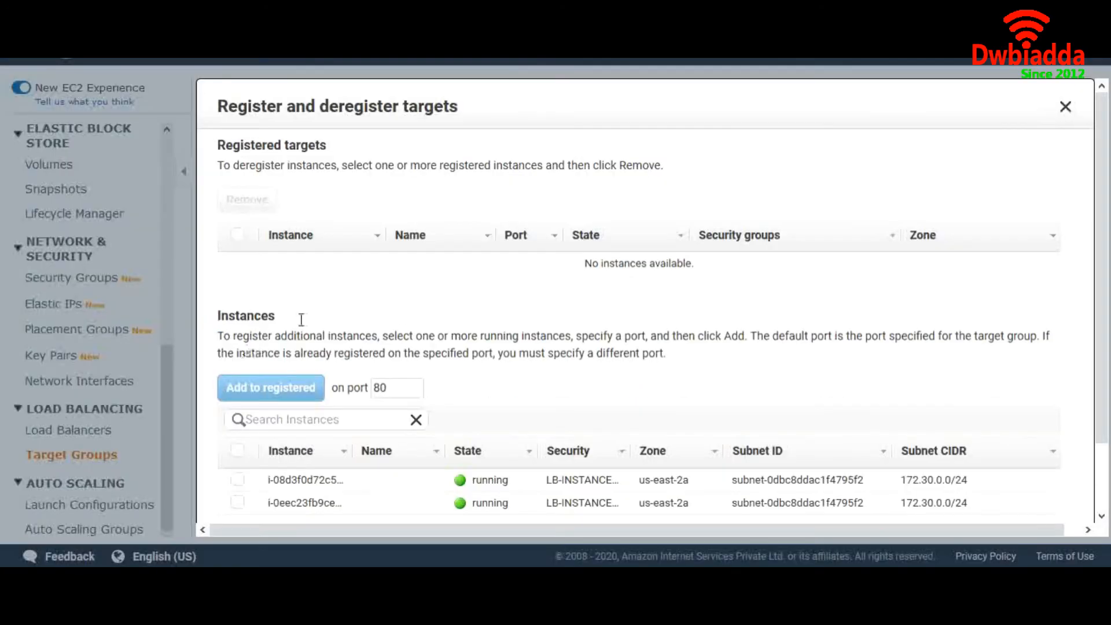
{"action": "scroll", "coordinate": [328, 347], "scroll_direction": "down", "scroll_amount": 2}
{"action": "left_click", "coordinate": [240, 406]}
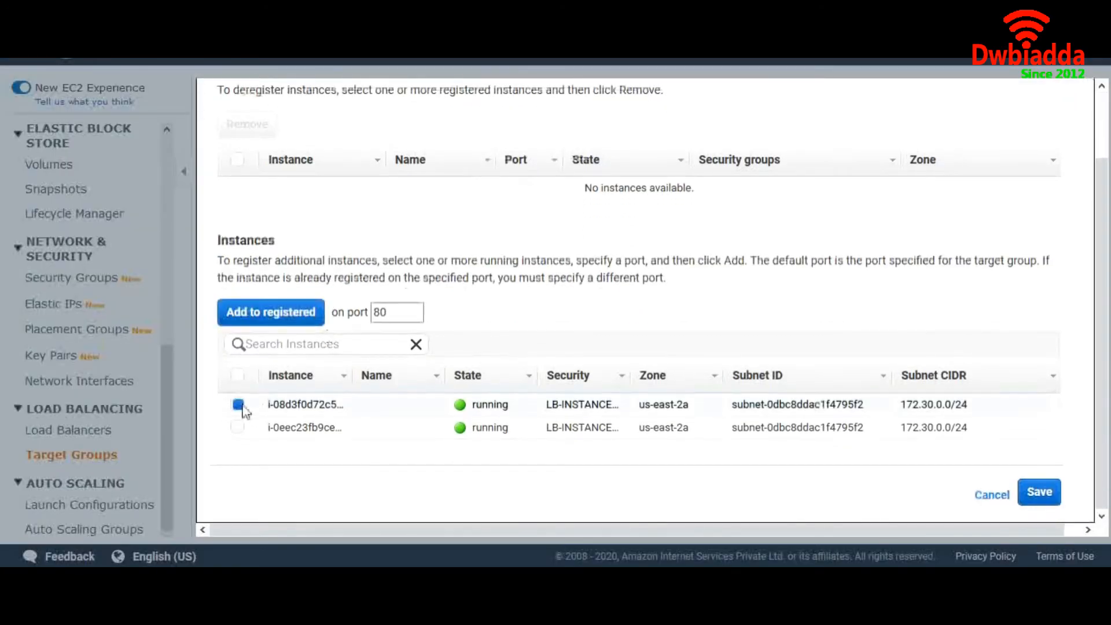
{"action": "left_click", "coordinate": [237, 427]}
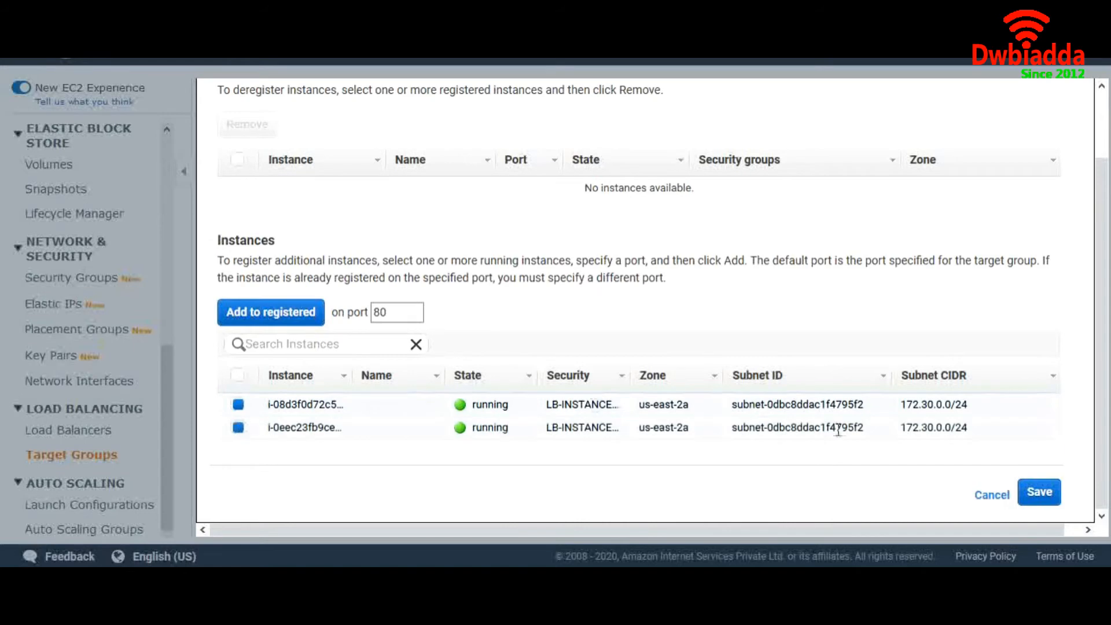
{"action": "left_click", "coordinate": [1039, 495]}
{"action": "left_click", "coordinate": [1040, 493]}
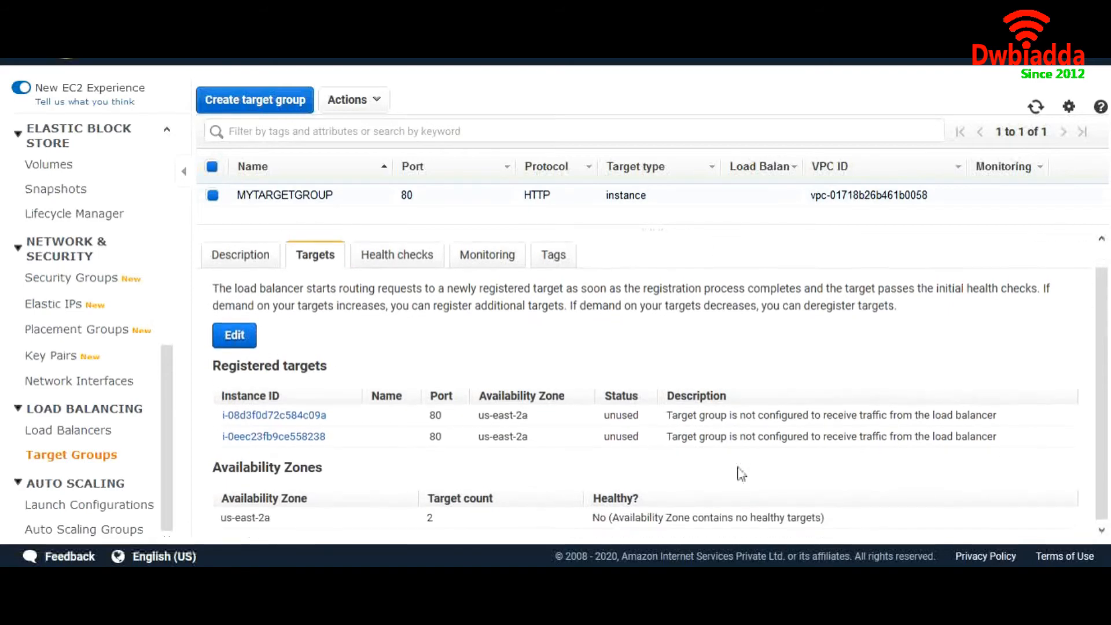
{"action": "left_click", "coordinate": [232, 334]}
{"action": "scroll", "coordinate": [426, 360], "scroll_direction": "down", "scroll_amount": 2}
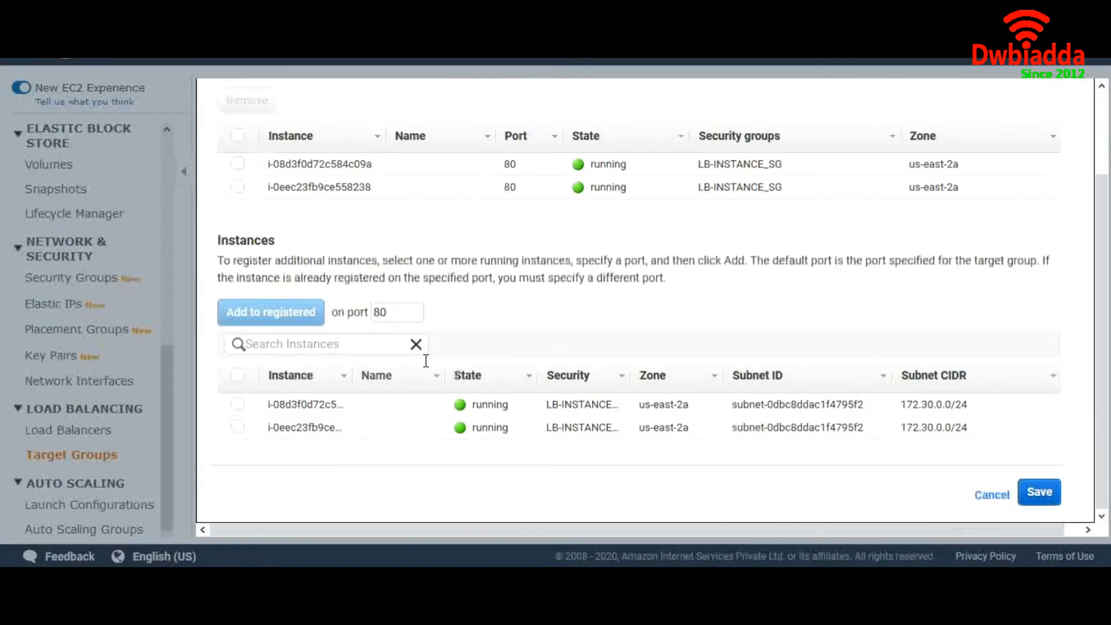
{"action": "left_click", "coordinate": [239, 405]}
{"action": "left_click", "coordinate": [239, 428]}
{"action": "left_click", "coordinate": [292, 315]}
{"action": "scroll", "coordinate": [356, 290], "scroll_direction": "up", "scroll_amount": 2}
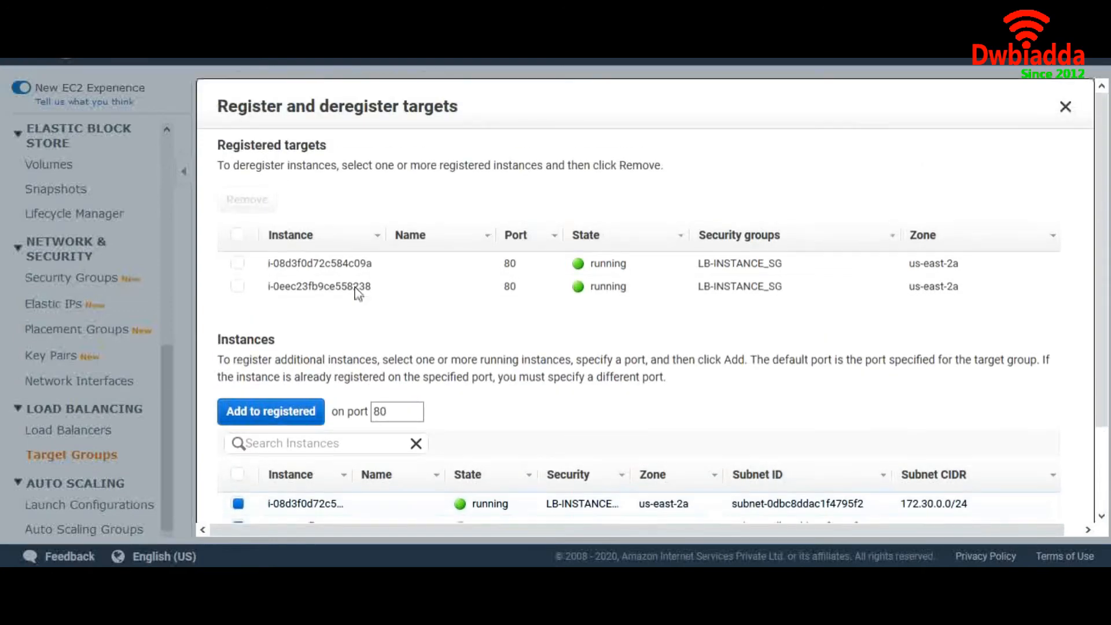
{"action": "scroll", "coordinate": [855, 455], "scroll_direction": "down", "scroll_amount": 2}
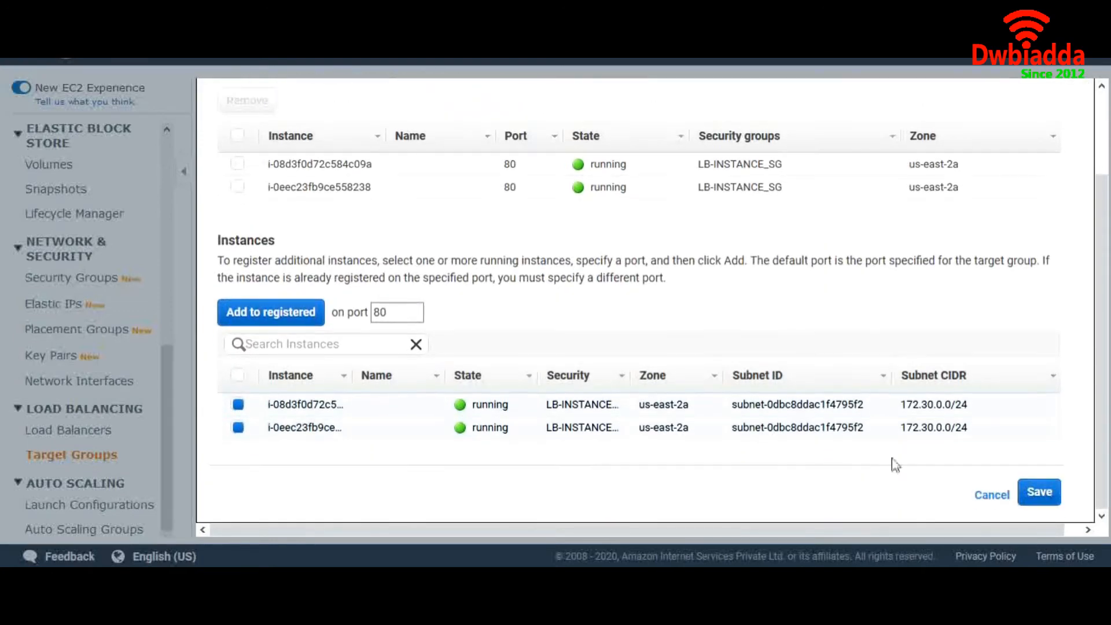
{"action": "left_click", "coordinate": [984, 494]}
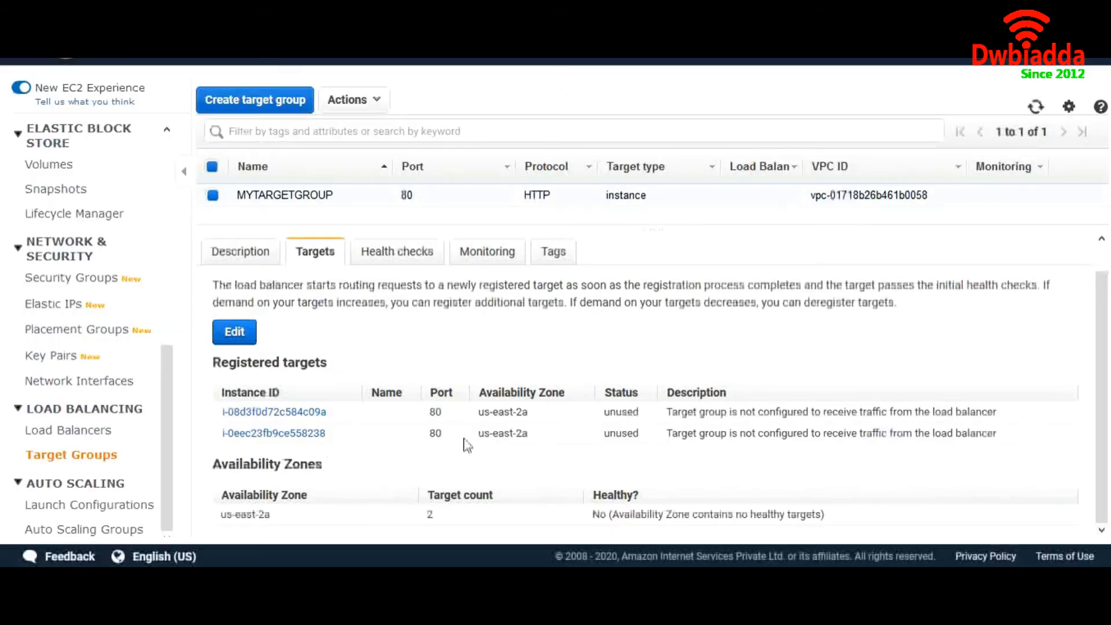
- Go to the Load Balancers page and start creating a new load balancer
{"action": "scroll", "coordinate": [498, 379], "scroll_direction": "up", "scroll_amount": 1}
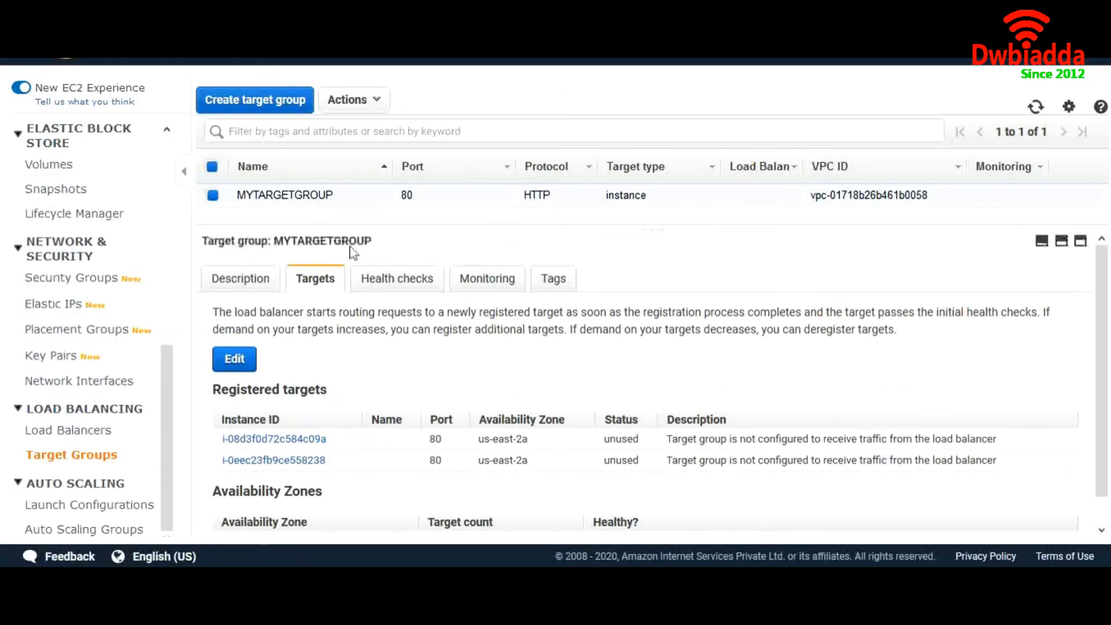
{"action": "left_click", "coordinate": [84, 439]}
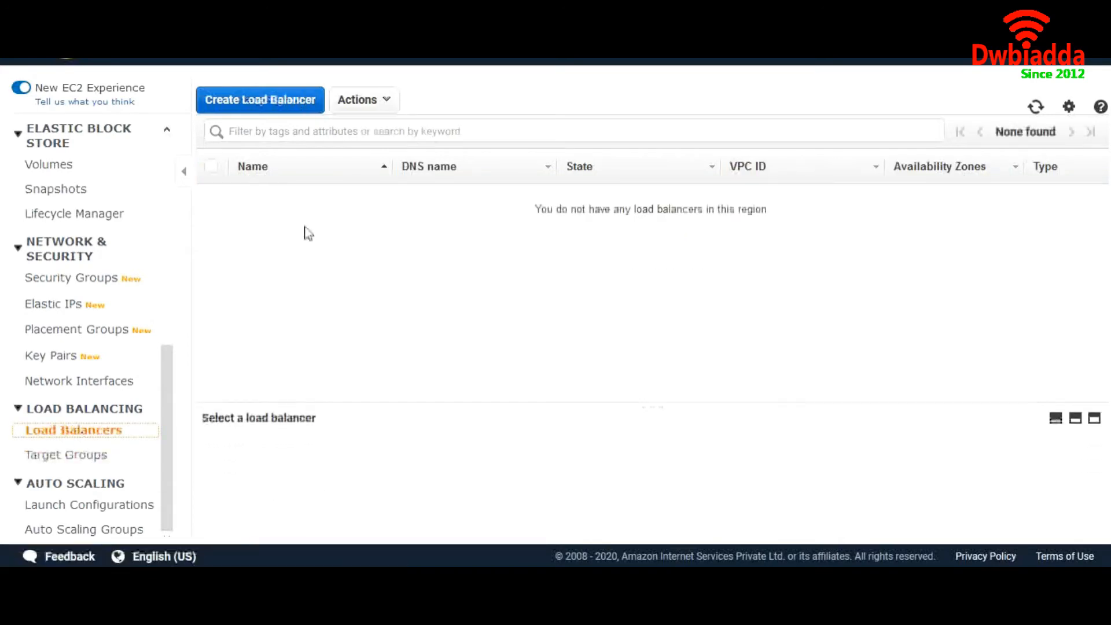
{"action": "left_click", "coordinate": [262, 105]}
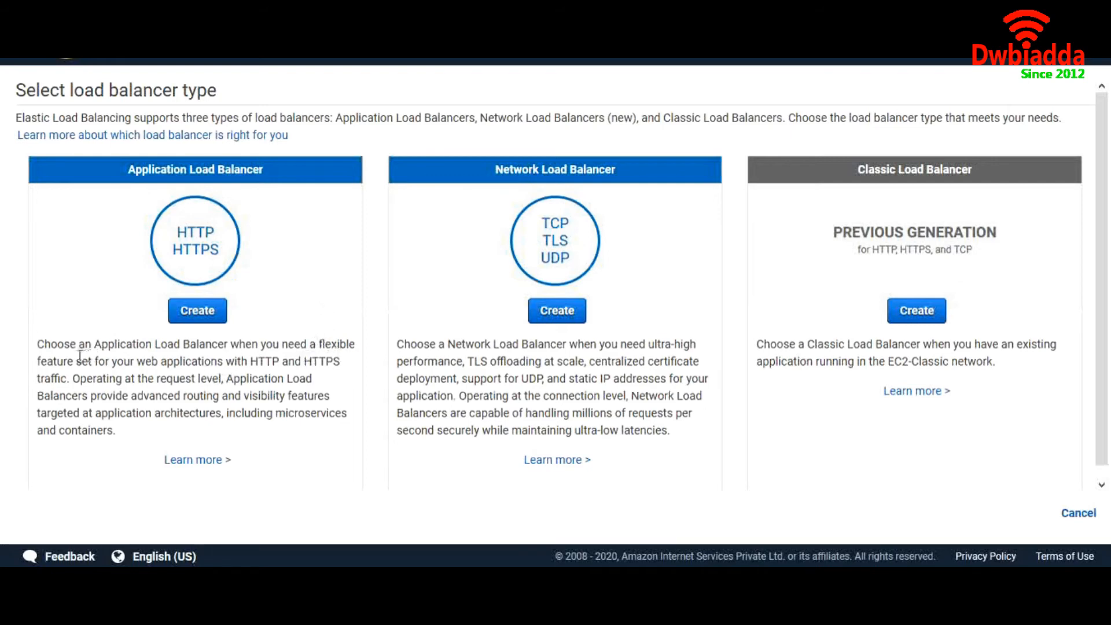
- Choose the Application Load Balancer type and name it MY-LB, keeping the internet-facing scheme and ipv4 address type
{"action": "left_click_drag", "start_coordinate": [79, 355], "coordinate": [307, 362]}
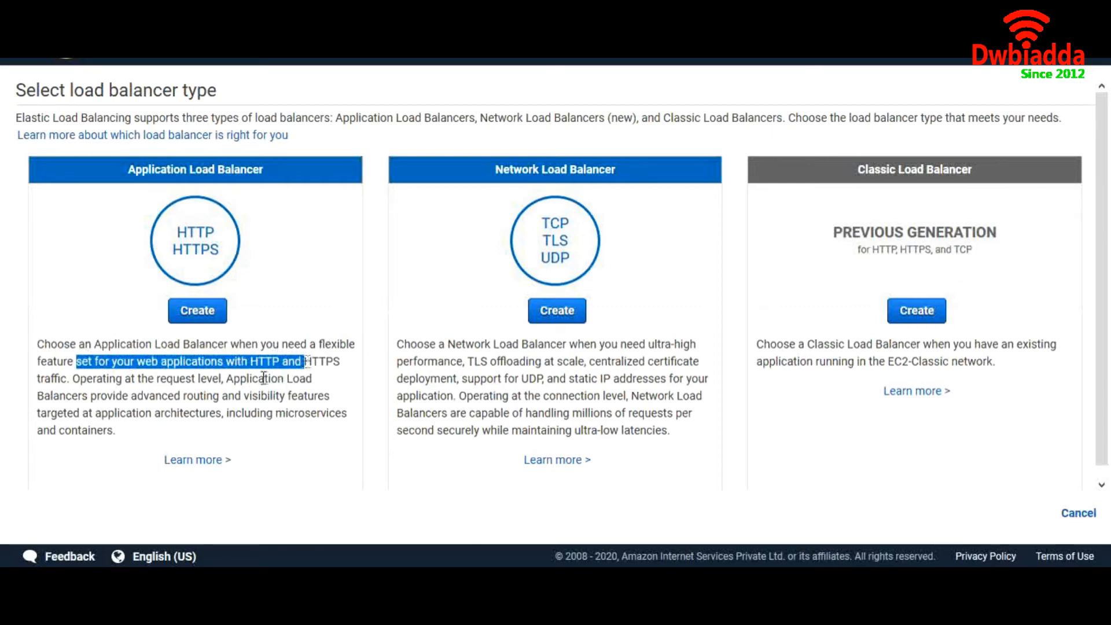
{"action": "left_click_drag", "start_coordinate": [78, 379], "coordinate": [225, 410]}
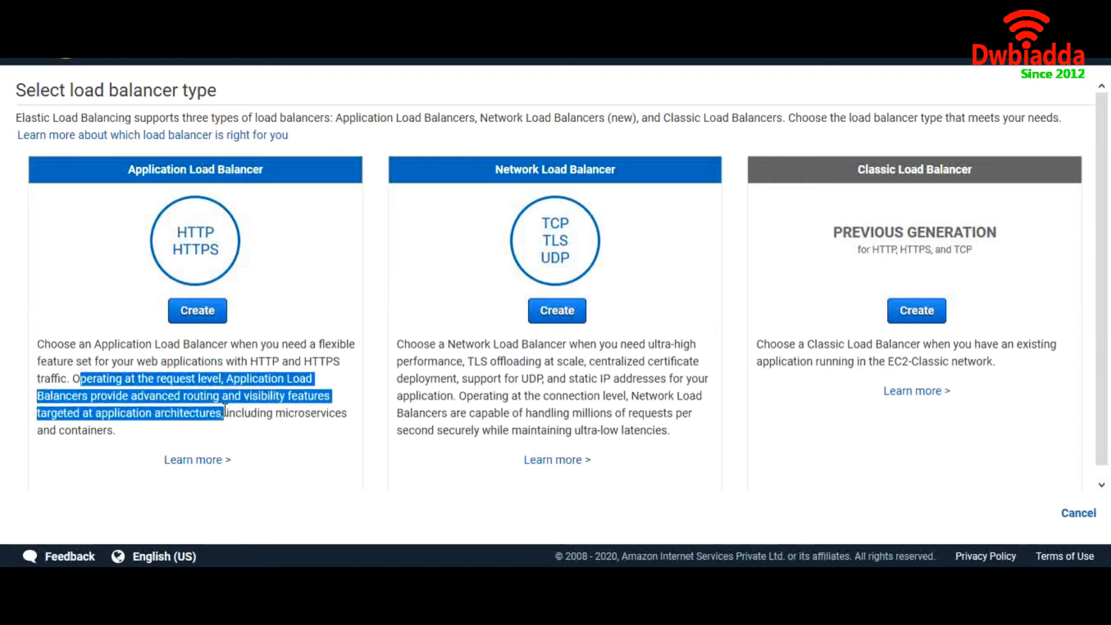
{"action": "left_click", "coordinate": [322, 382]}
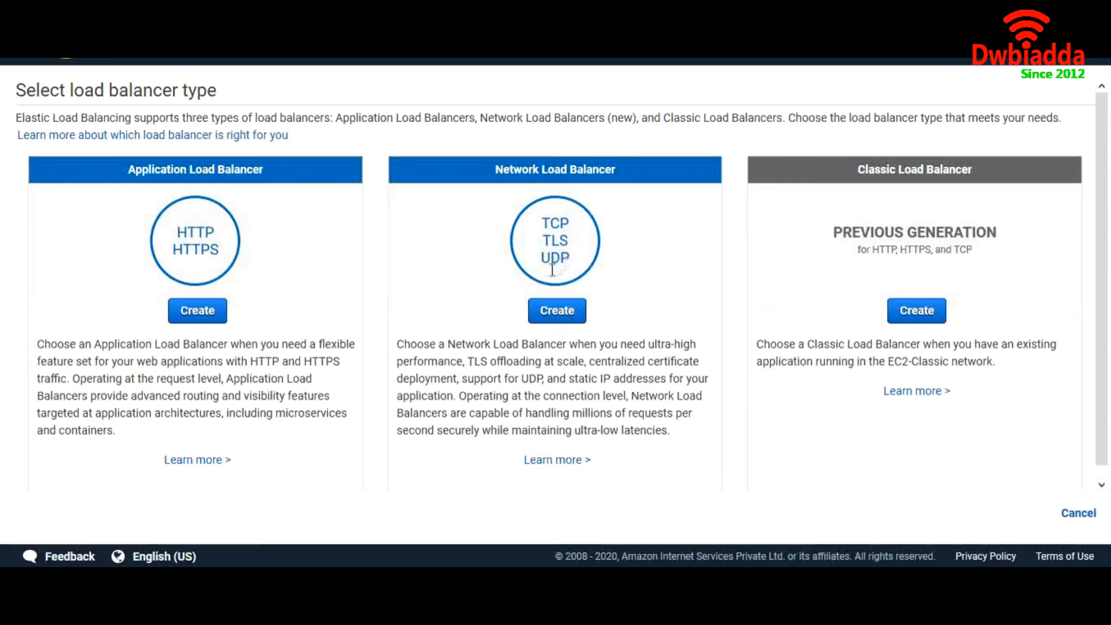
{"action": "left_click", "coordinate": [206, 320]}
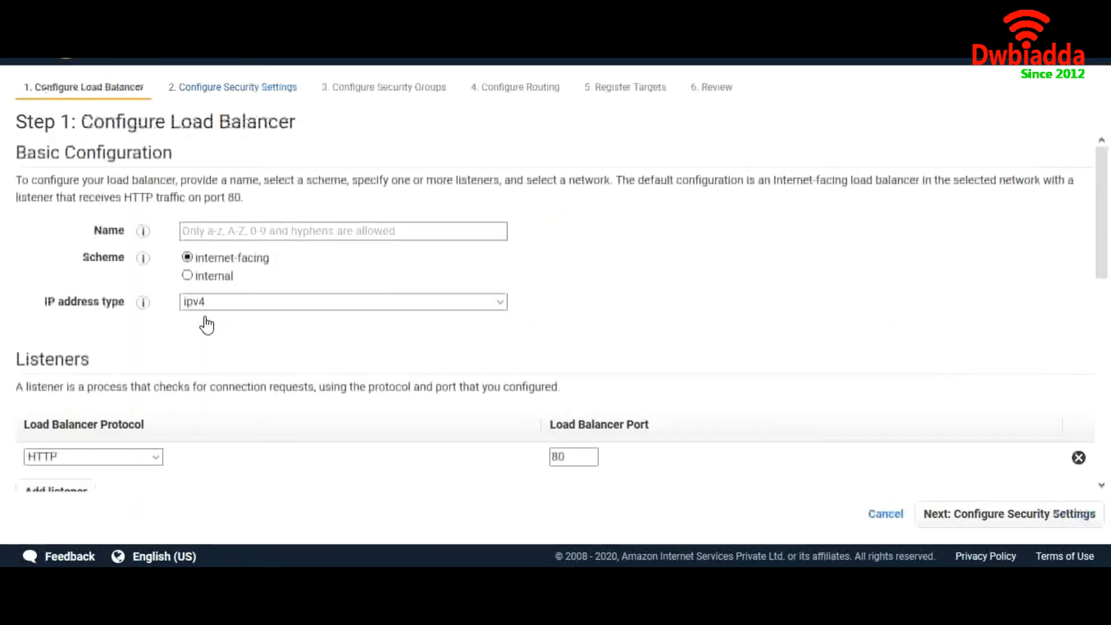
{"action": "left_click", "coordinate": [294, 234]}
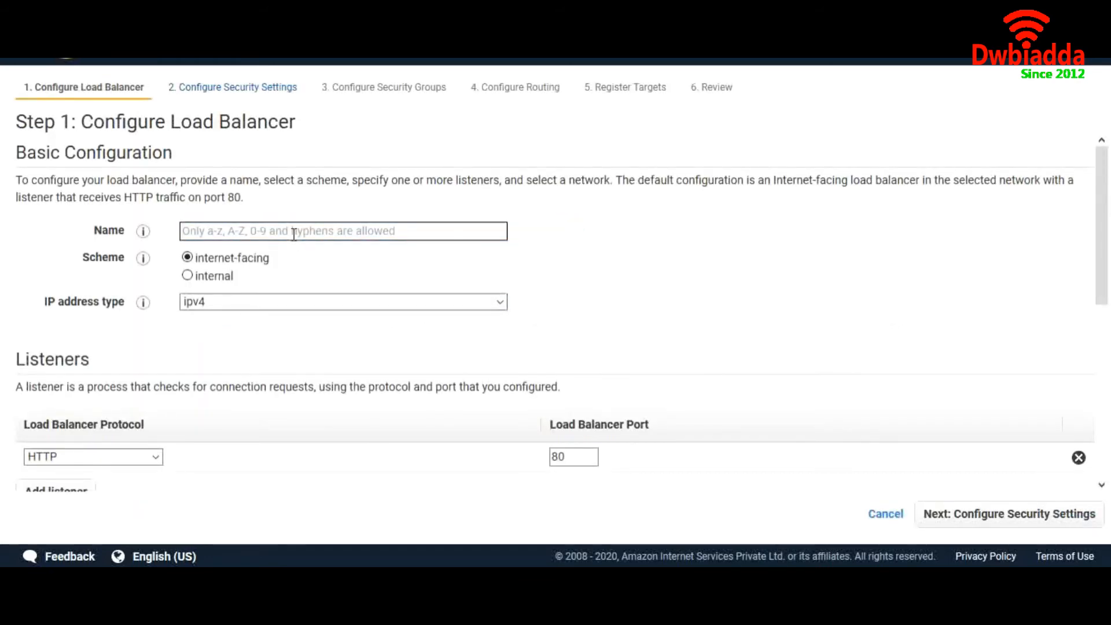
{"action": "type", "text": "MY-LB"}
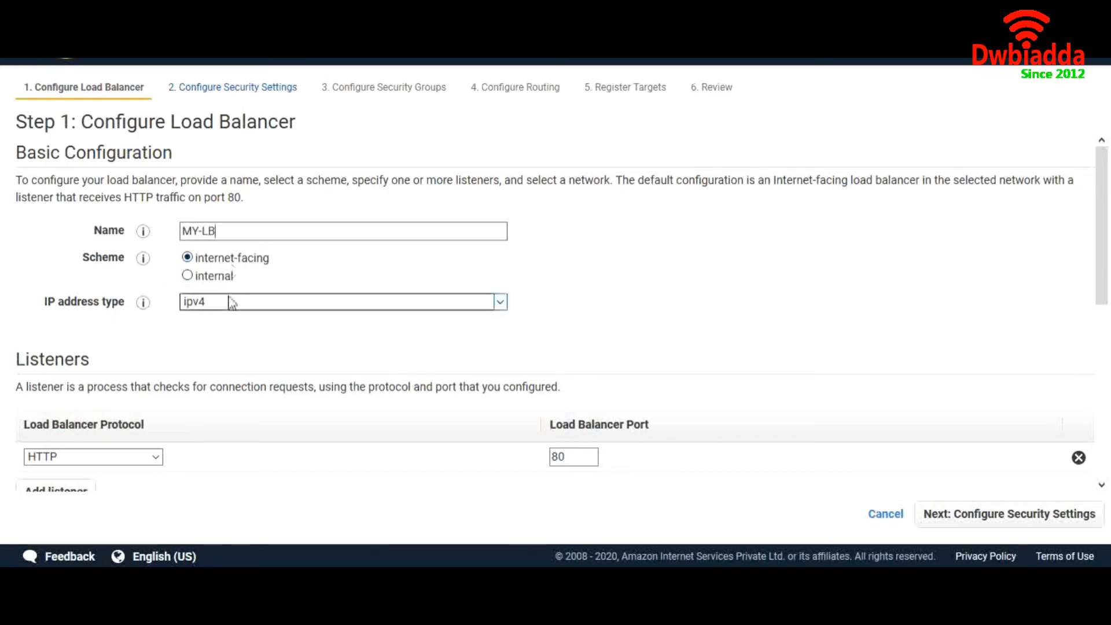
- Try adding a second listener with HTTPS (Secure HTTP) on port 443, and remove it again
{"action": "scroll", "coordinate": [231, 302], "scroll_direction": "down", "scroll_amount": 2}
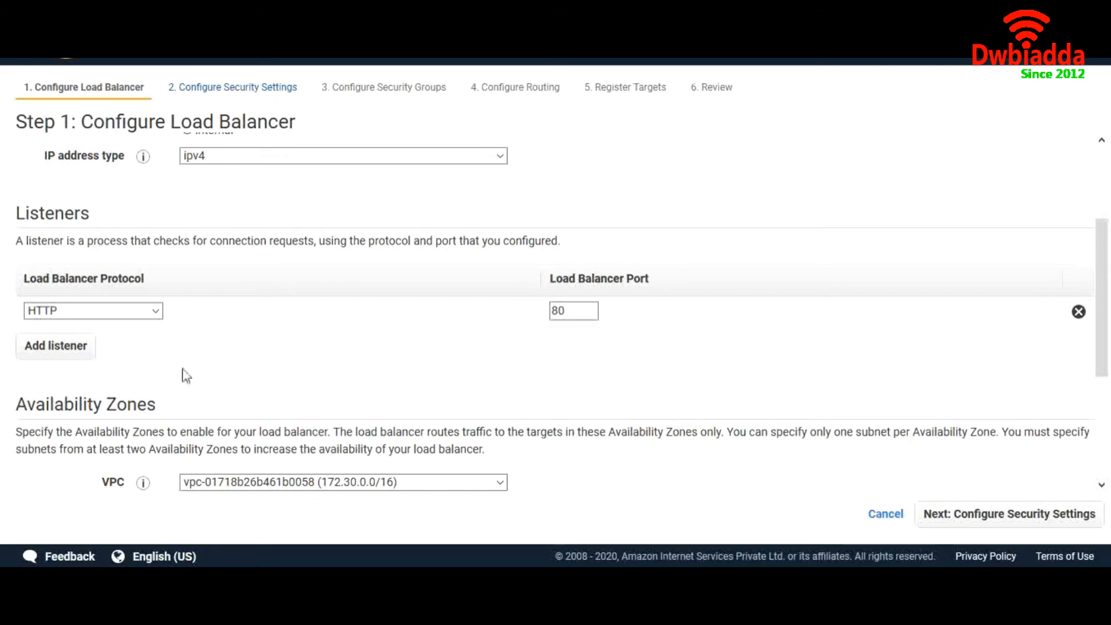
{"action": "left_click", "coordinate": [64, 350]}
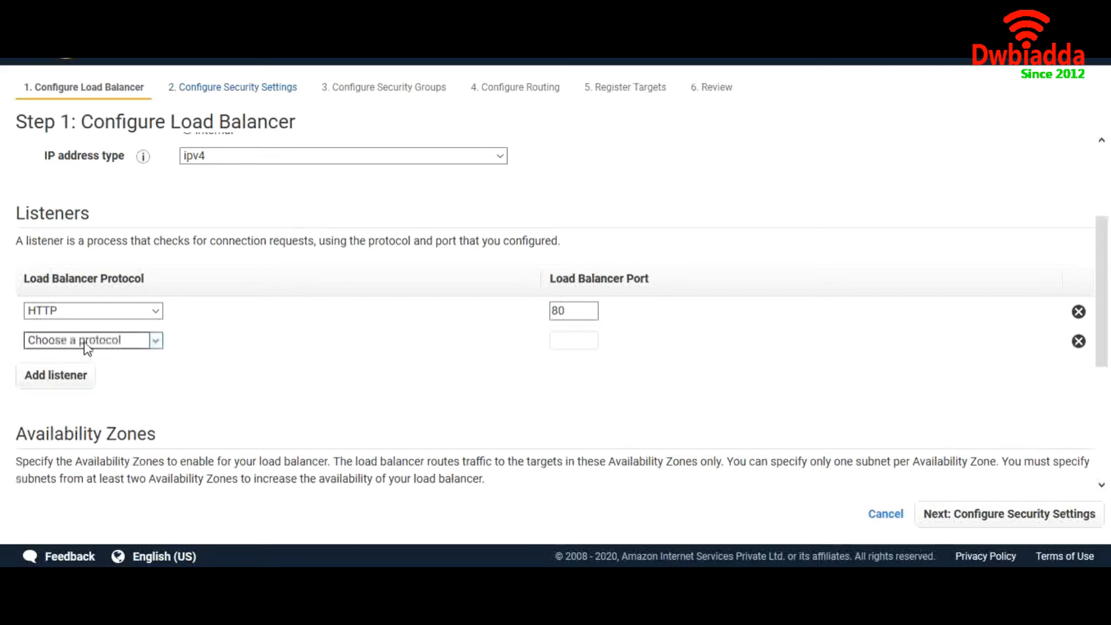
{"action": "left_click", "coordinate": [84, 341]}
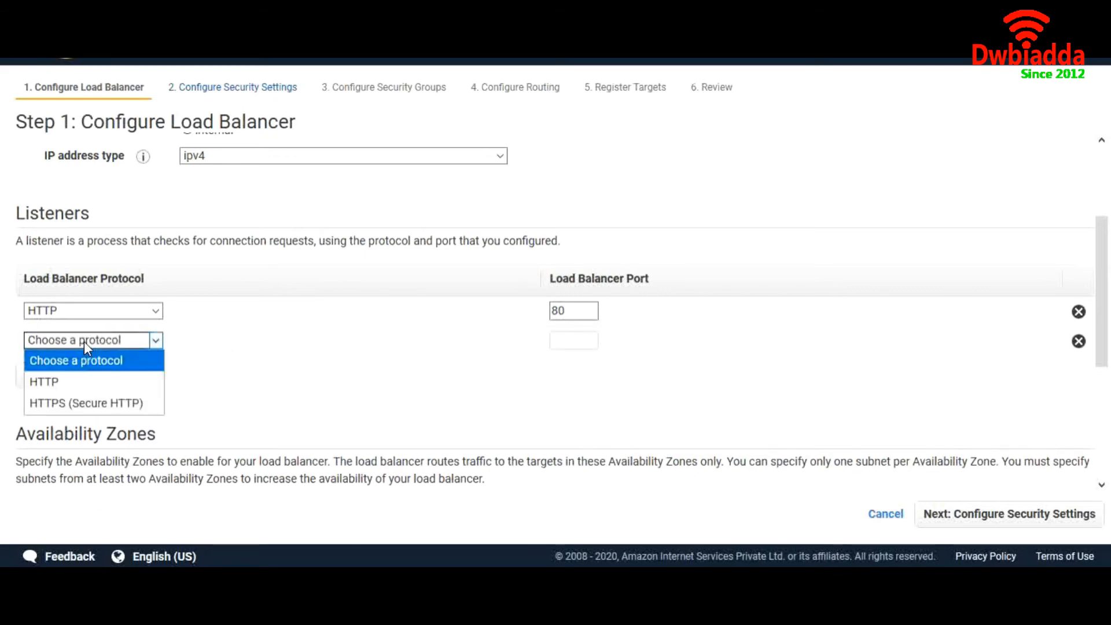
{"action": "left_click", "coordinate": [104, 403]}
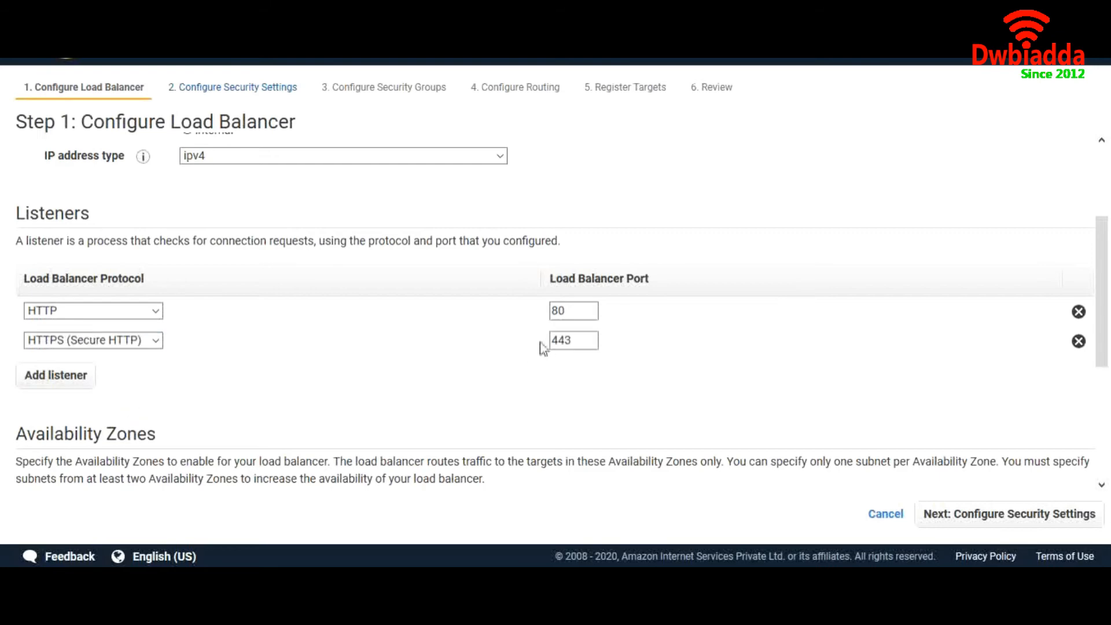
{"action": "left_click", "coordinate": [1078, 342]}
- Enable the us-east-2a, us-east-2b and us-east-2c Availability Zones without adding tags, and continue to the security settings
{"action": "scroll", "coordinate": [404, 409], "scroll_direction": "down", "scroll_amount": 4}
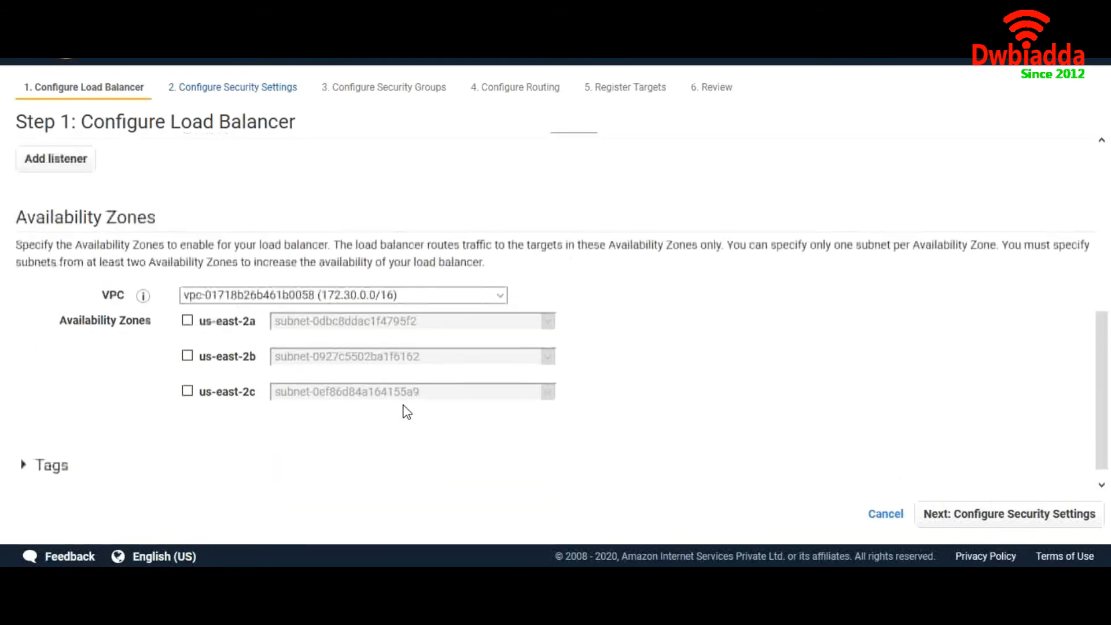
{"action": "left_click", "coordinate": [58, 457]}
{"action": "scroll", "coordinate": [966, 471], "scroll_direction": "down", "scroll_amount": 3}
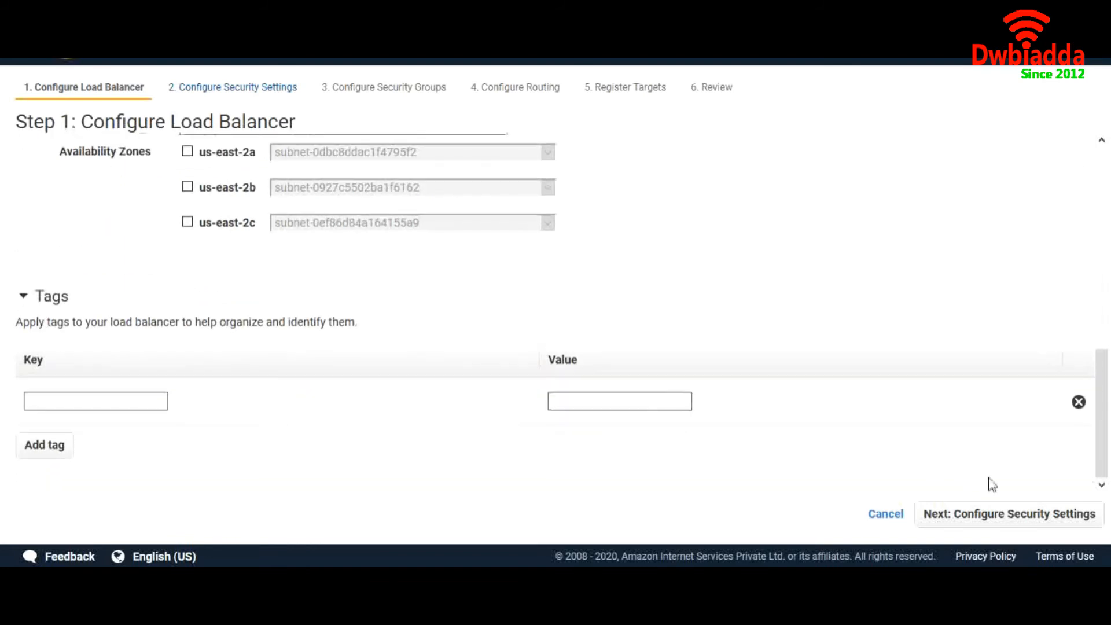
{"action": "left_click", "coordinate": [1012, 513]}
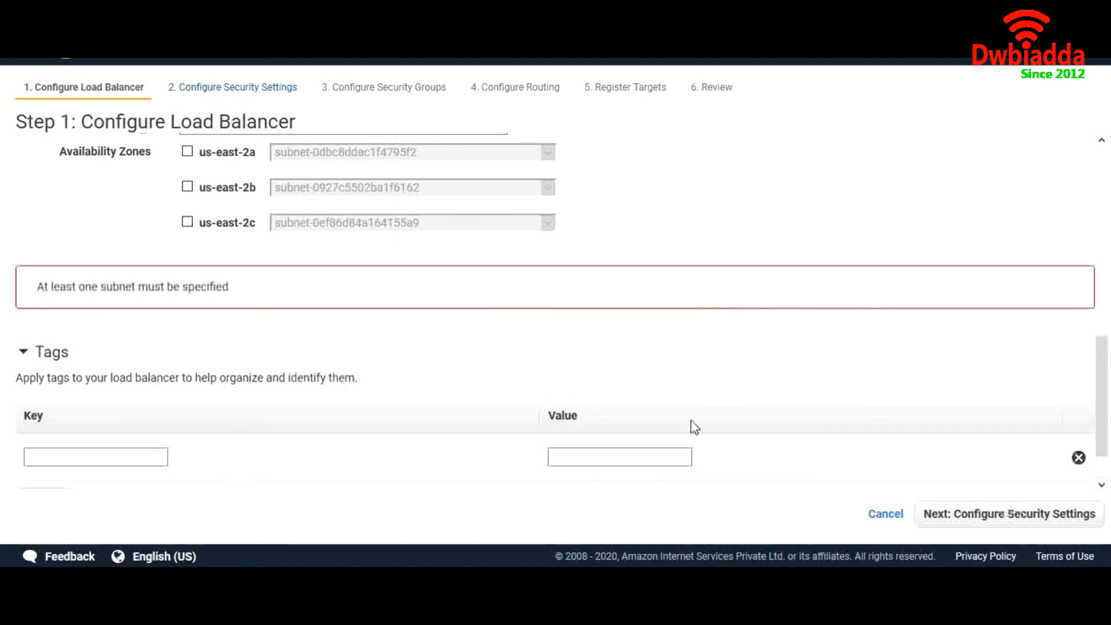
{"action": "scroll", "coordinate": [513, 375], "scroll_direction": "up", "scroll_amount": 4}
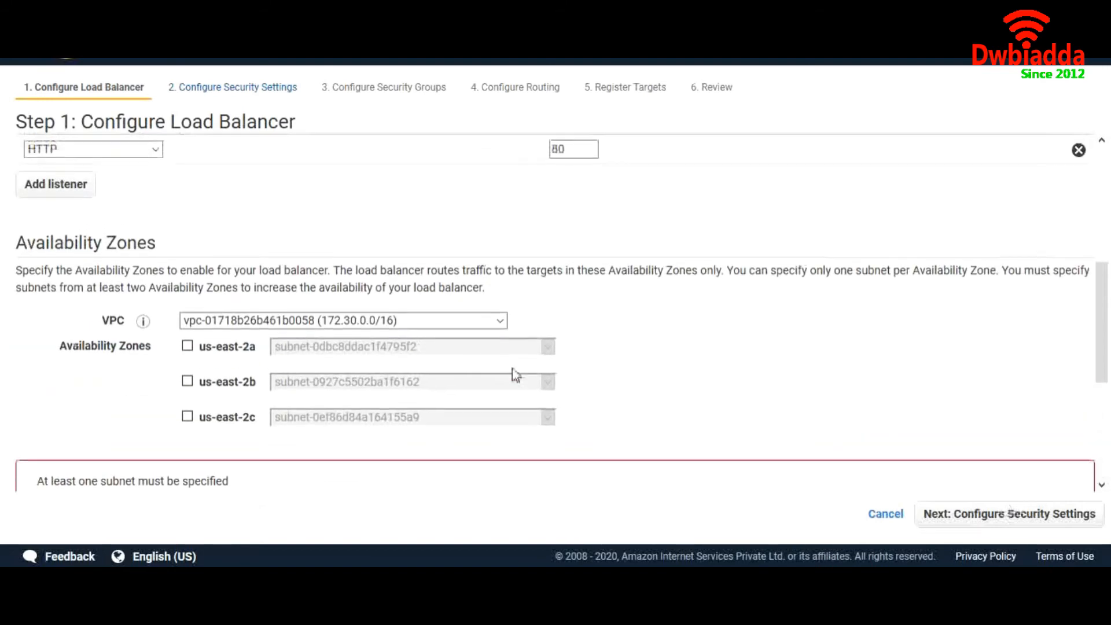
{"action": "left_click", "coordinate": [187, 348]}
{"action": "left_click", "coordinate": [187, 408]}
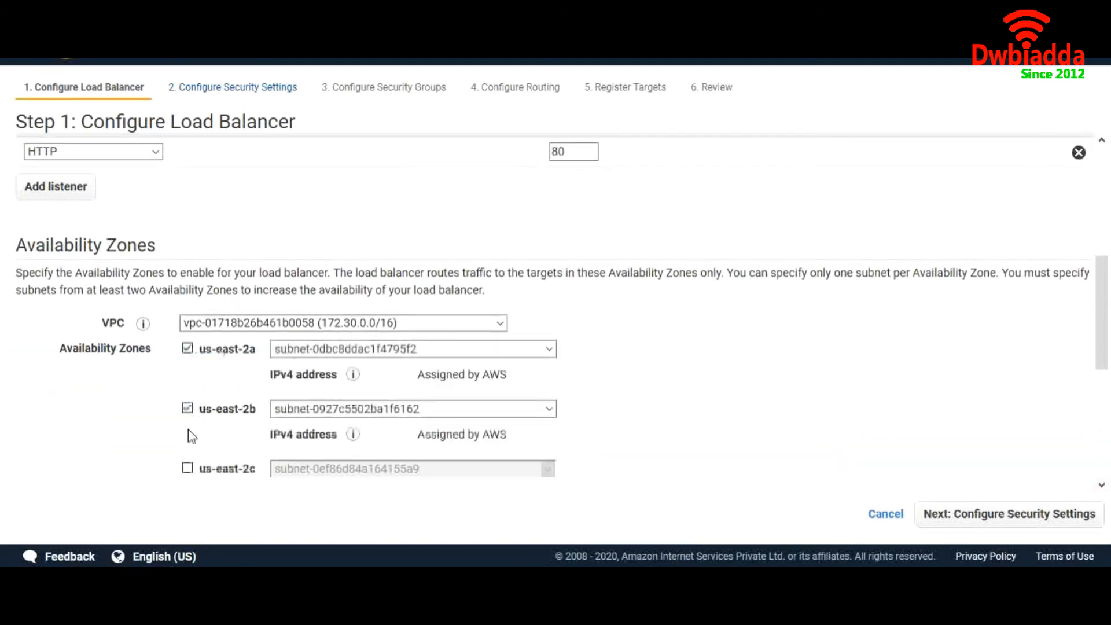
{"action": "left_click", "coordinate": [188, 469]}
{"action": "scroll", "coordinate": [585, 410], "scroll_direction": "down", "scroll_amount": 5}
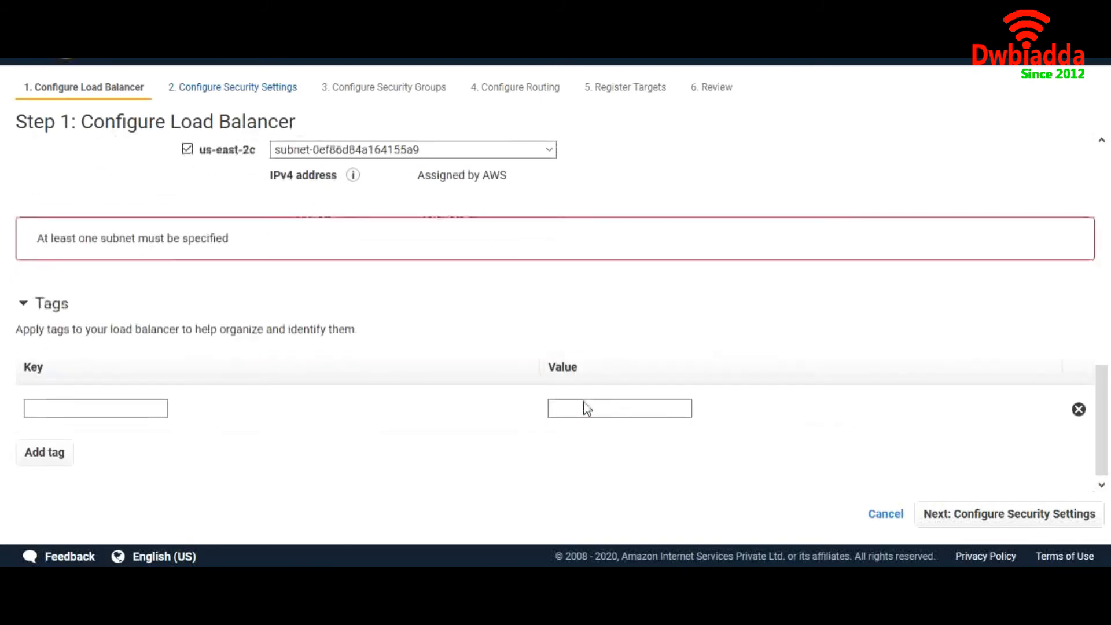
{"action": "left_click", "coordinate": [1030, 519]}
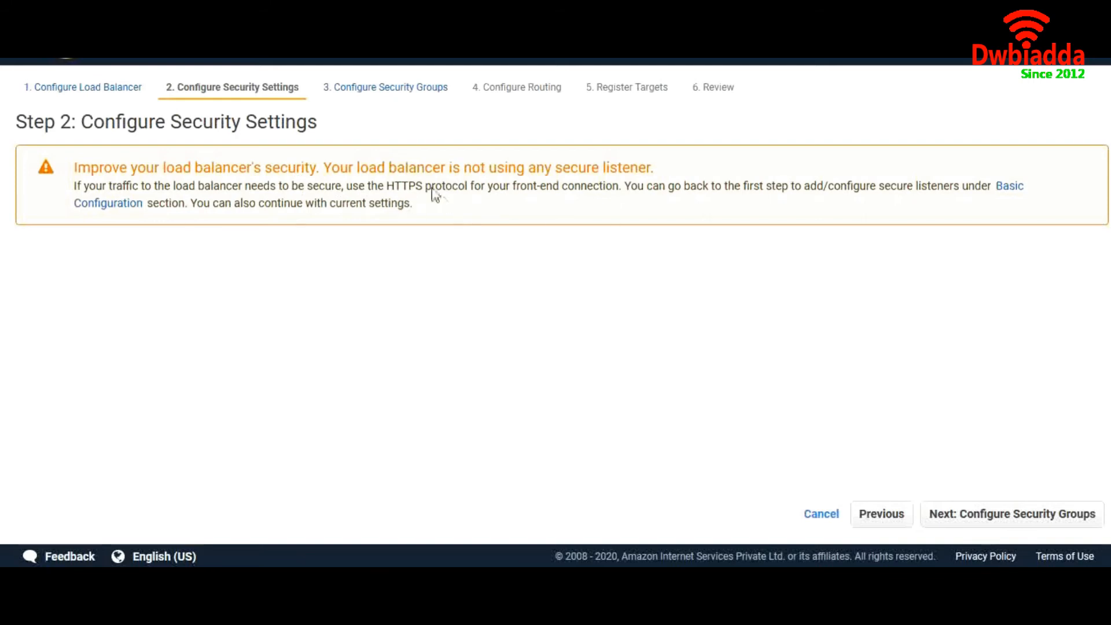
- Keep the default VPC security group and set routing to the existing target group MYTARGETGROUP
{"action": "left_click", "coordinate": [367, 101]}
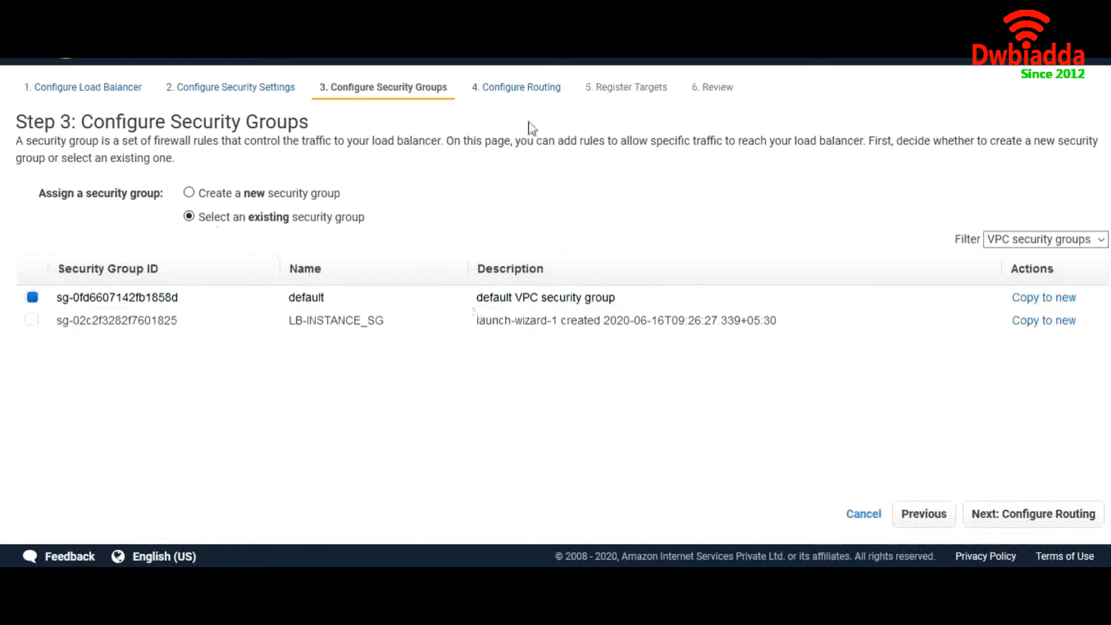
{"action": "left_click", "coordinate": [521, 88]}
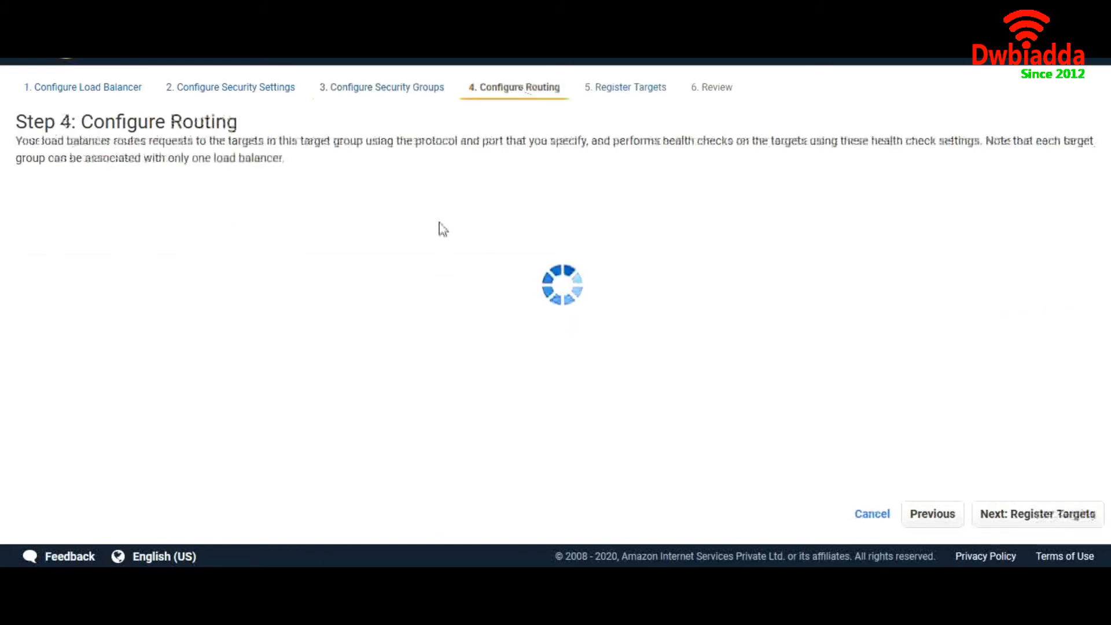
{"action": "left_click", "coordinate": [334, 224]}
{"action": "left_click", "coordinate": [330, 262]}
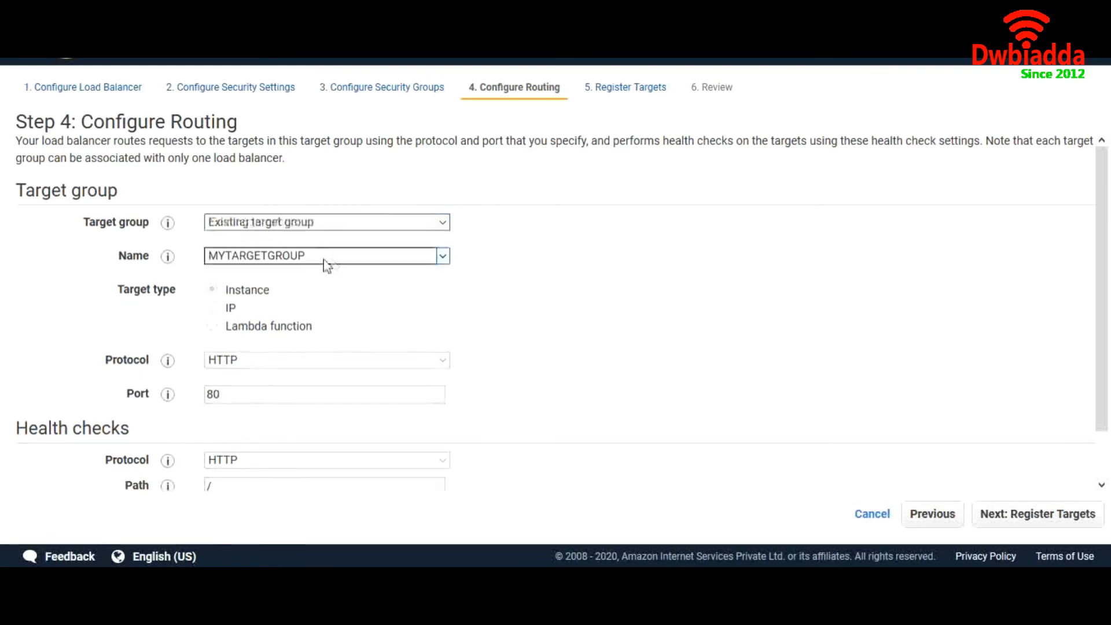
- Check the health check settings, registered targets and configuration summary, and create the load balancer
{"action": "scroll", "coordinate": [343, 407], "scroll_direction": "down", "scroll_amount": 1}
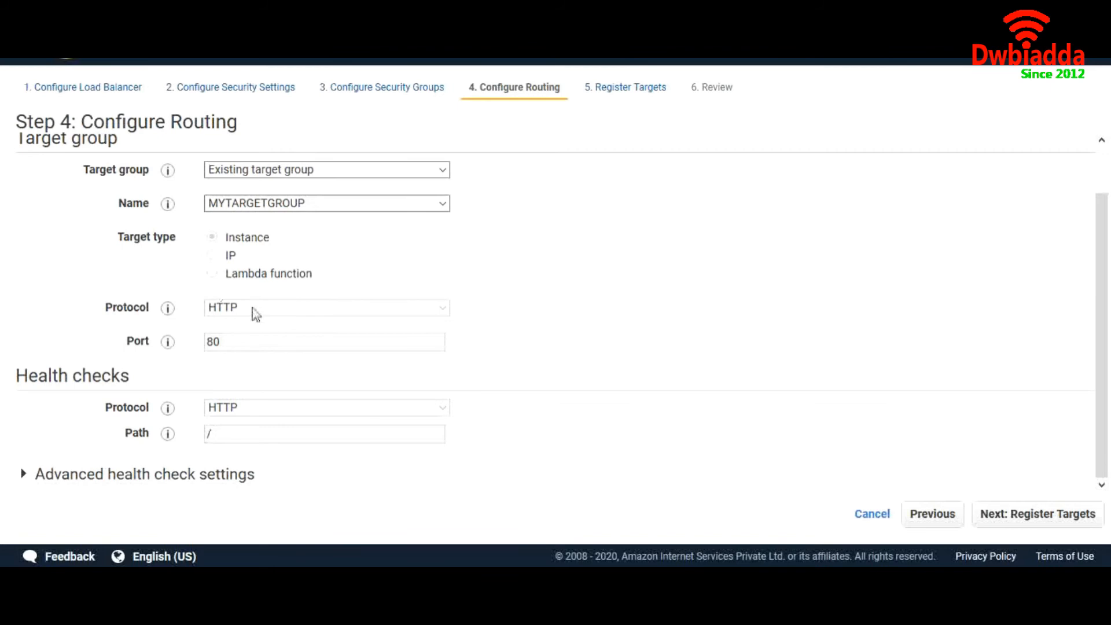
{"action": "left_click", "coordinate": [200, 491]}
{"action": "scroll", "coordinate": [474, 444], "scroll_direction": "down", "scroll_amount": 3}
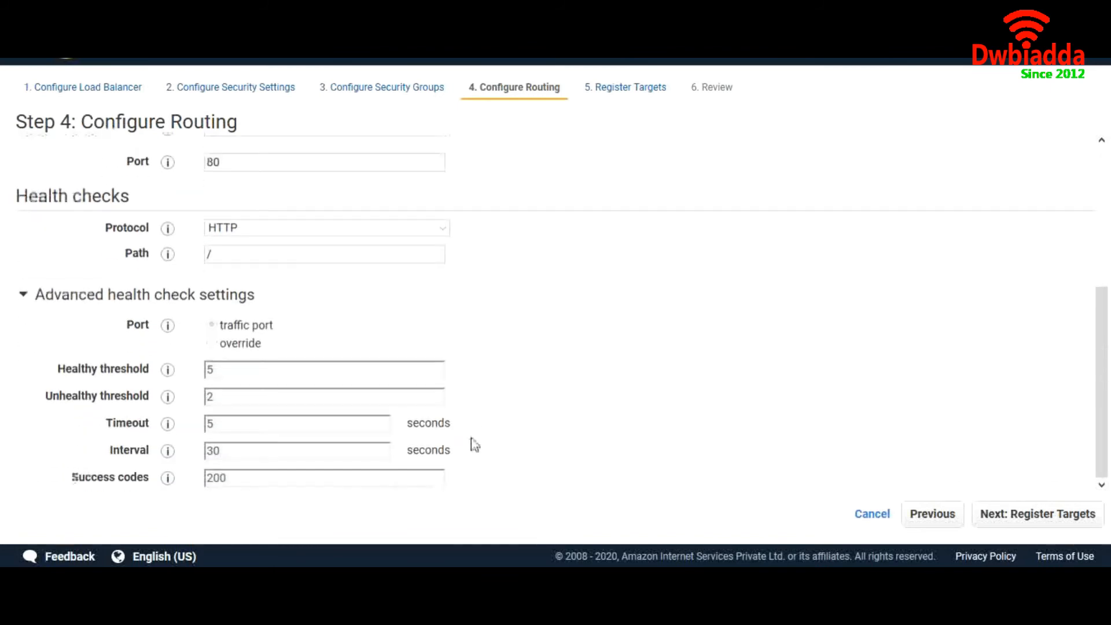
{"action": "scroll", "coordinate": [449, 350], "scroll_direction": "up", "scroll_amount": 5}
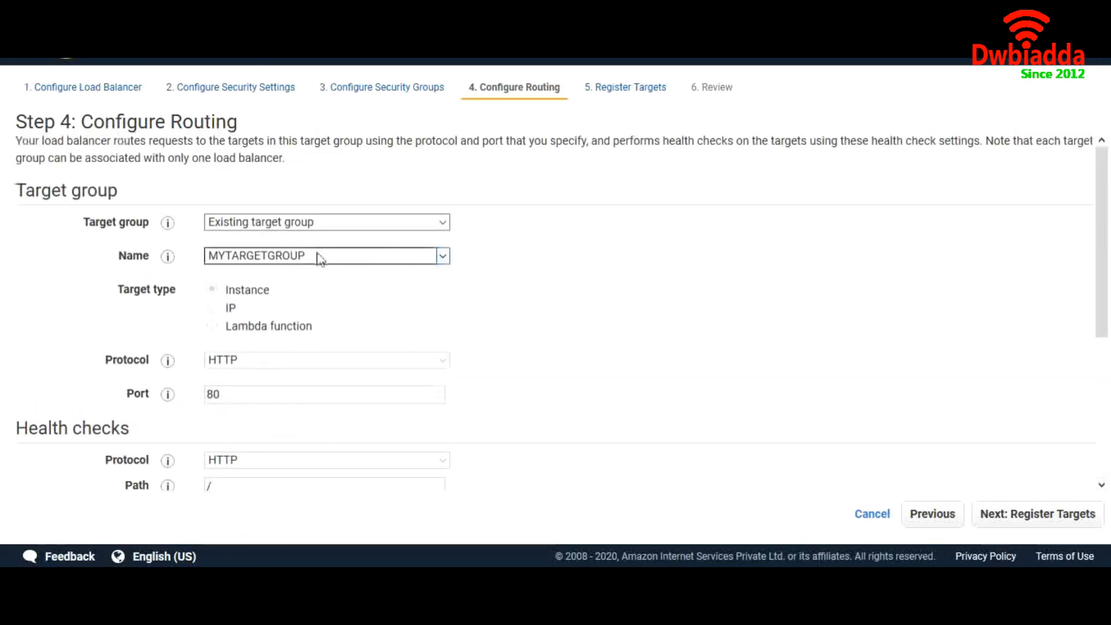
{"action": "scroll", "coordinate": [431, 348], "scroll_direction": "down", "scroll_amount": 4}
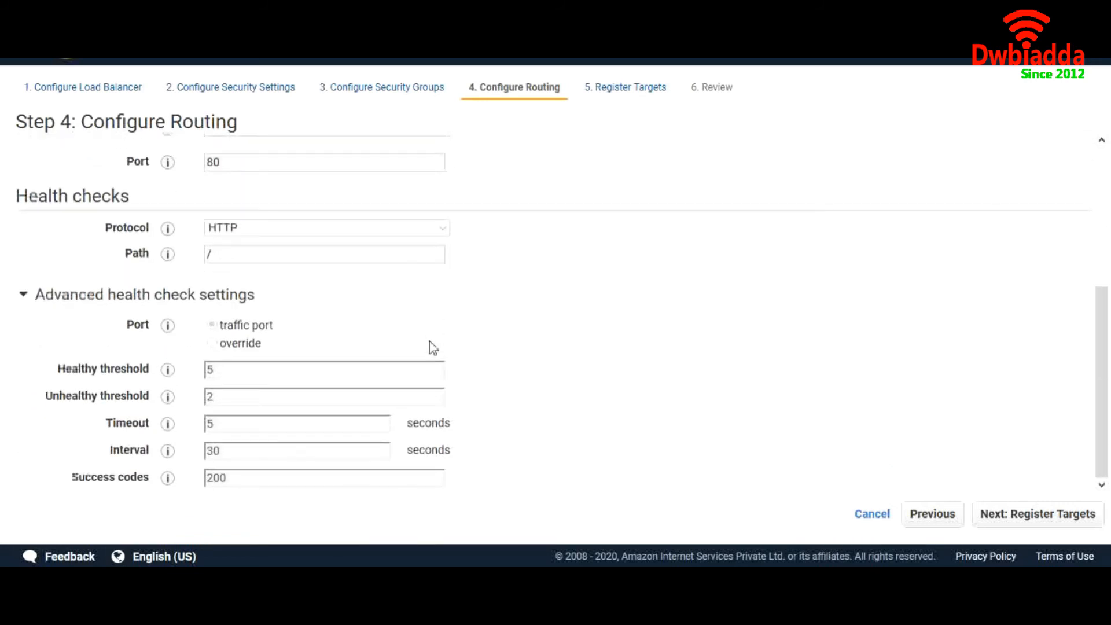
{"action": "scroll", "coordinate": [377, 372], "scroll_direction": "up", "scroll_amount": 4}
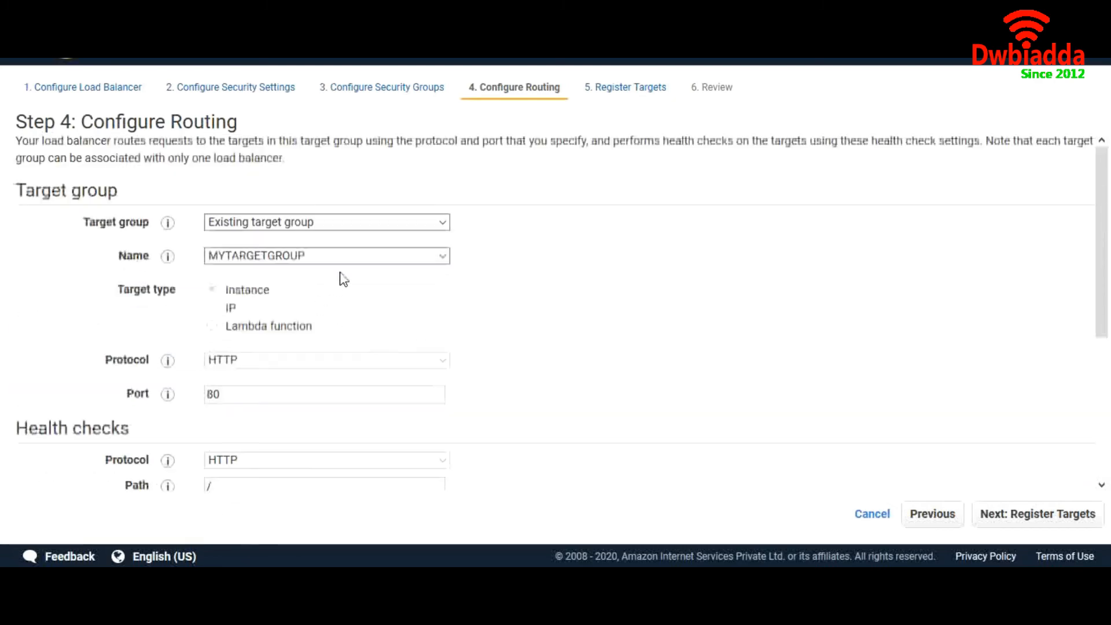
{"action": "left_click", "coordinate": [643, 93]}
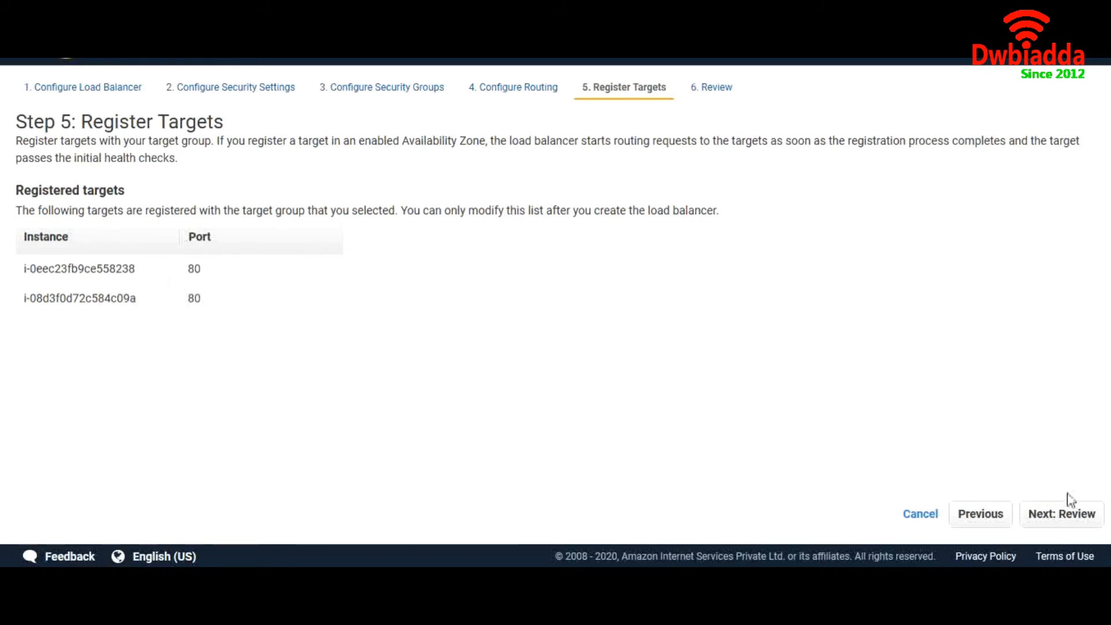
{"action": "left_click", "coordinate": [1062, 515]}
{"action": "scroll", "coordinate": [821, 441], "scroll_direction": "down", "scroll_amount": 4}
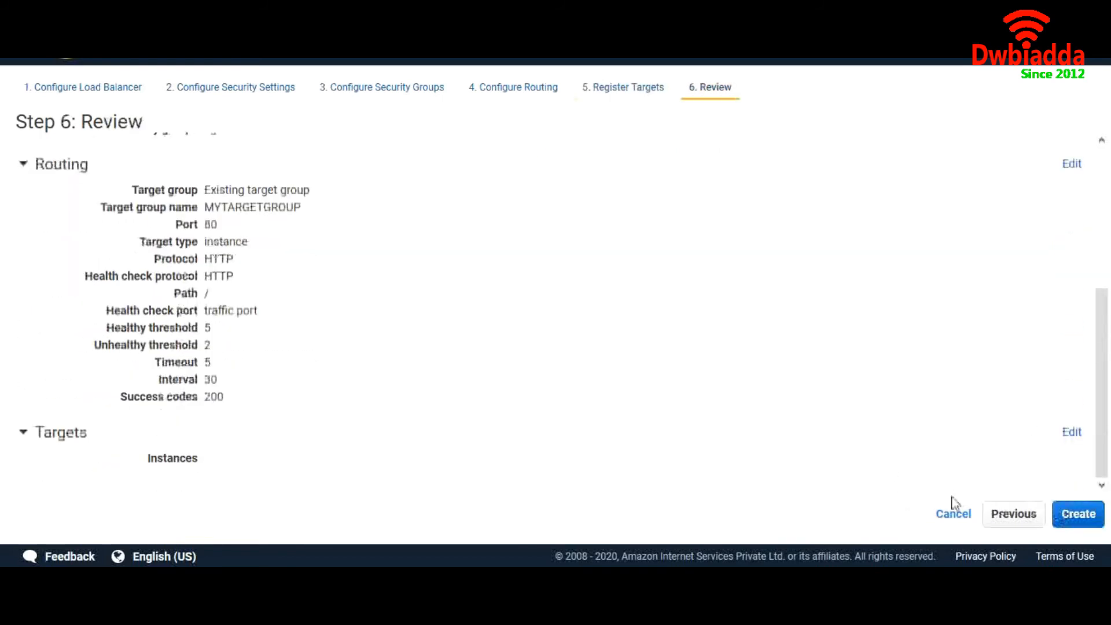
{"action": "left_click", "coordinate": [1067, 514]}
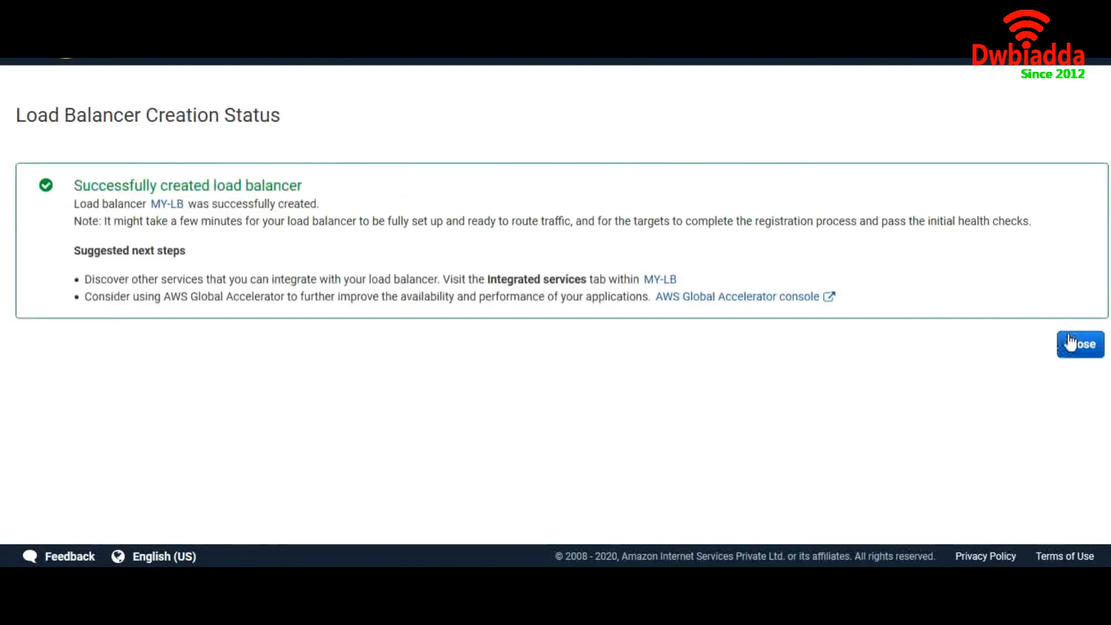
{"action": "left_click", "coordinate": [1070, 343]}
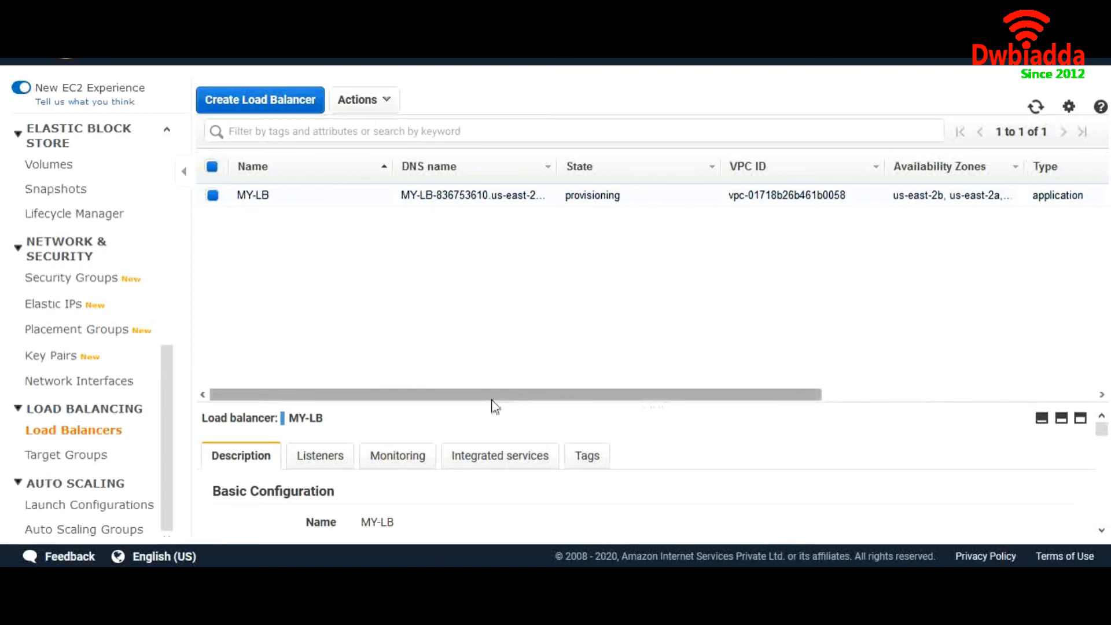
- Copy MY-LB's DNS name from its description and open it in another browser tab to test the load balancer
{"action": "left_click_drag", "start_coordinate": [647, 404], "coordinate": [629, 205]}
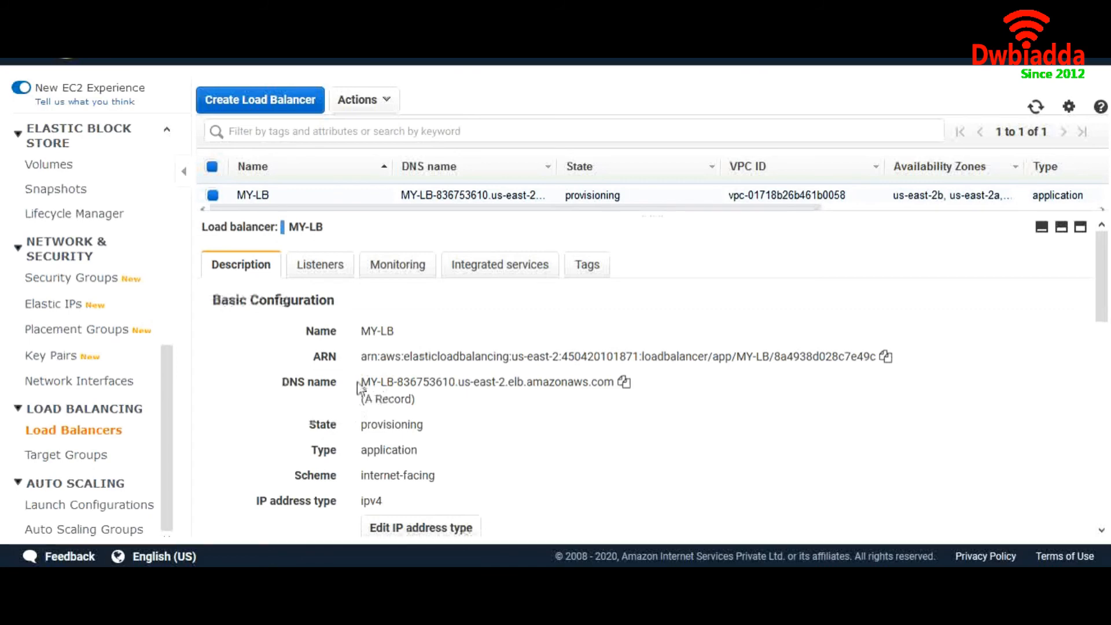
{"action": "left_click_drag", "start_coordinate": [363, 385], "coordinate": [611, 392]}
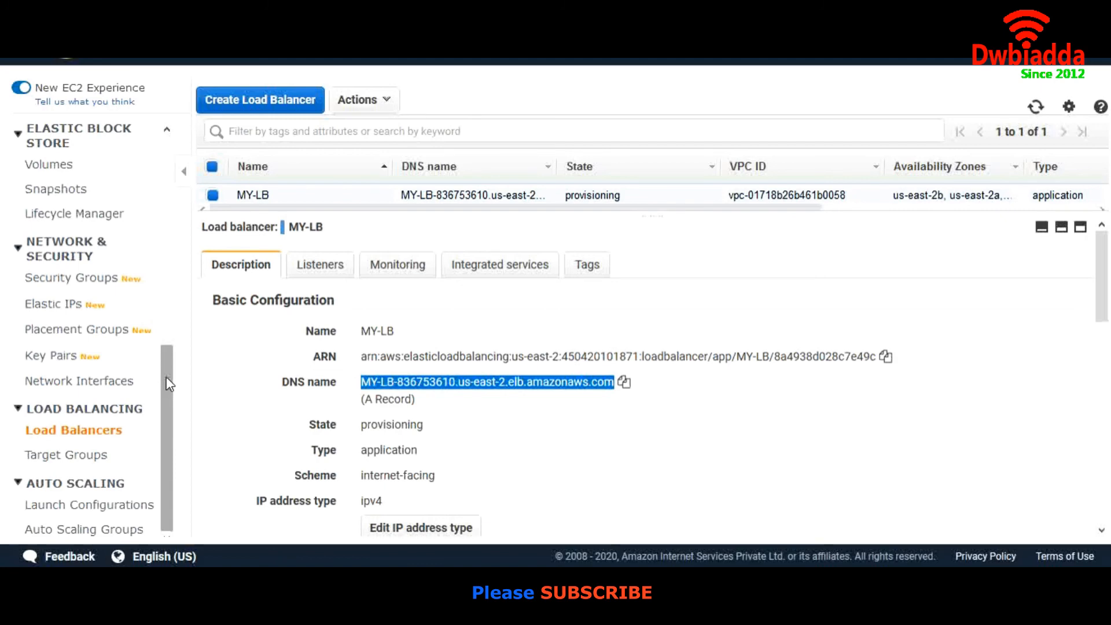
{"action": "left_click", "coordinate": [624, 384]}
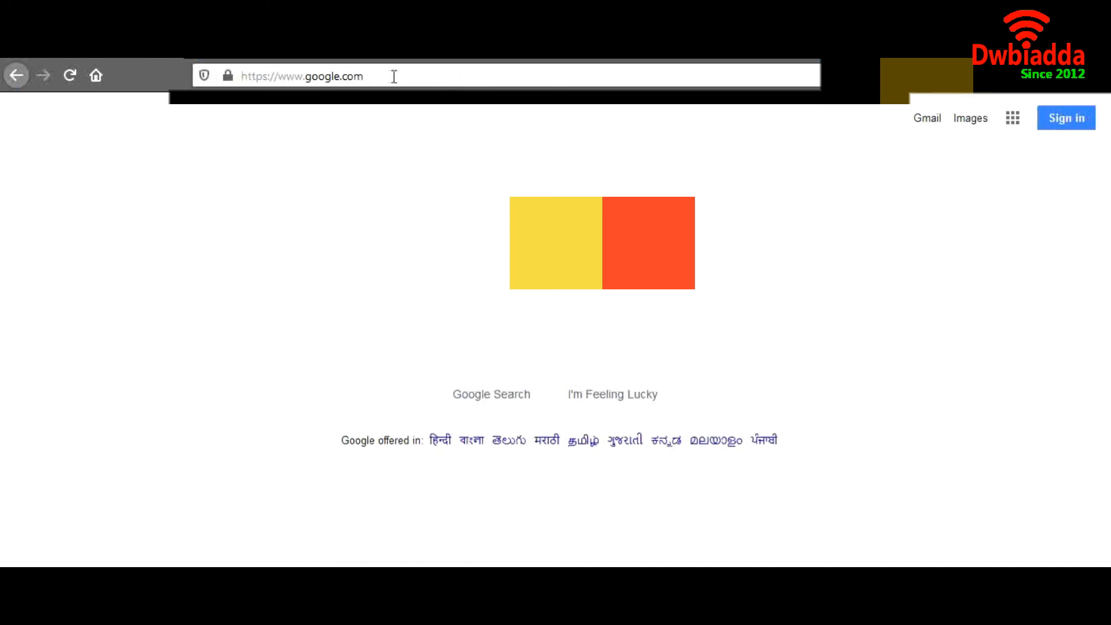
{"action": "left_click", "coordinate": [393, 77]}
{"action": "key", "text": "ctrl+v"}
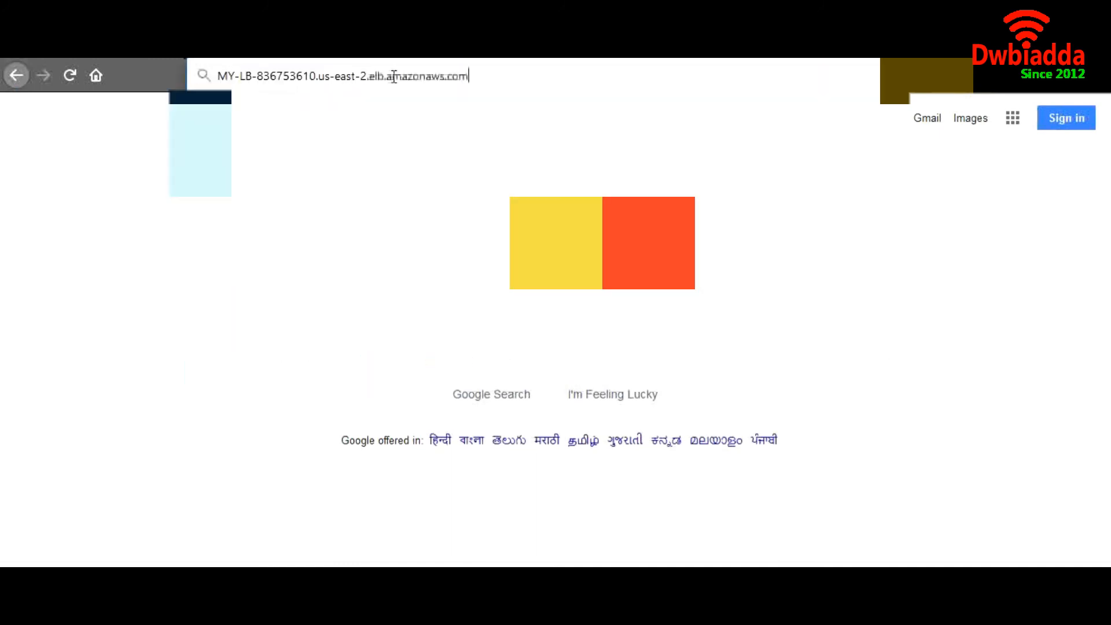
{"action": "key", "text": "Return"}
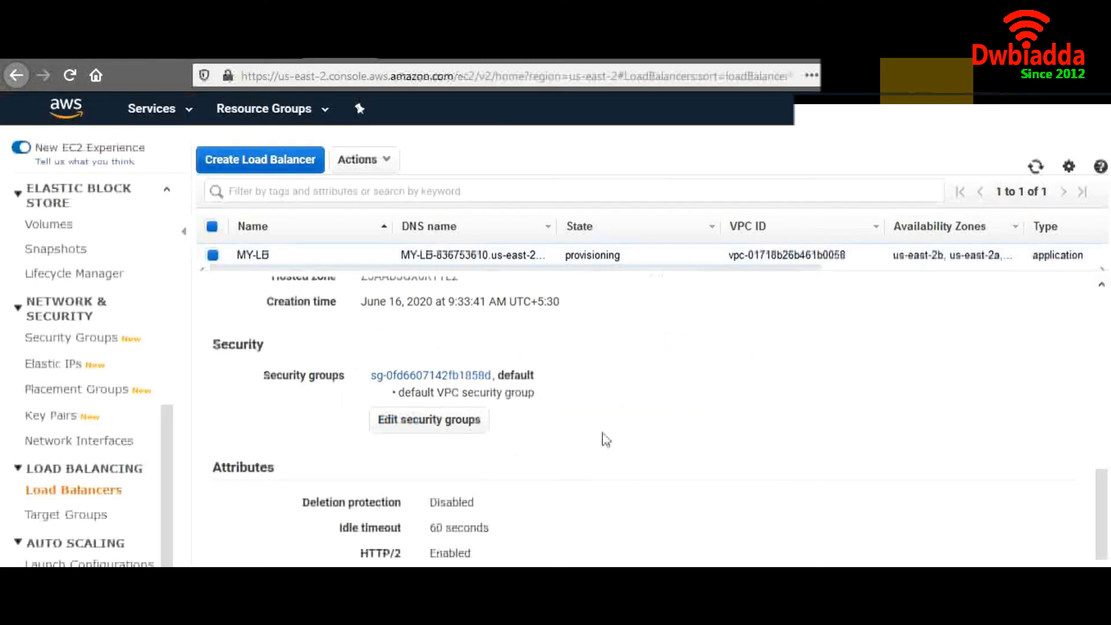
- Open the load balancer's default security group, check its inbound rules and start editing them
{"action": "left_click", "coordinate": [469, 377]}
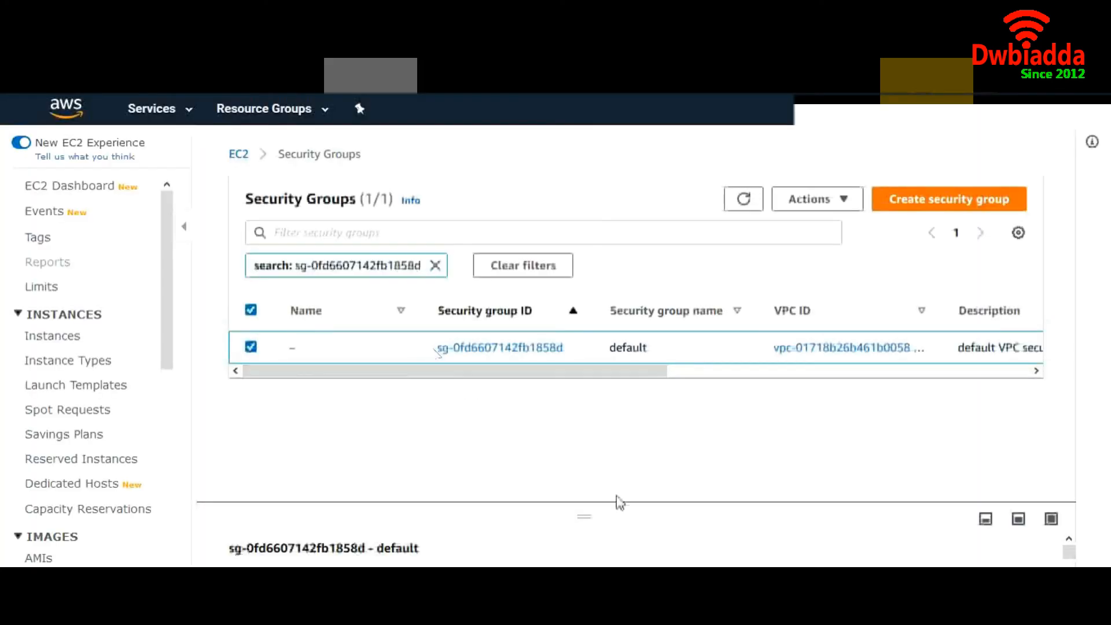
{"action": "left_click_drag", "start_coordinate": [587, 516], "coordinate": [428, 382]}
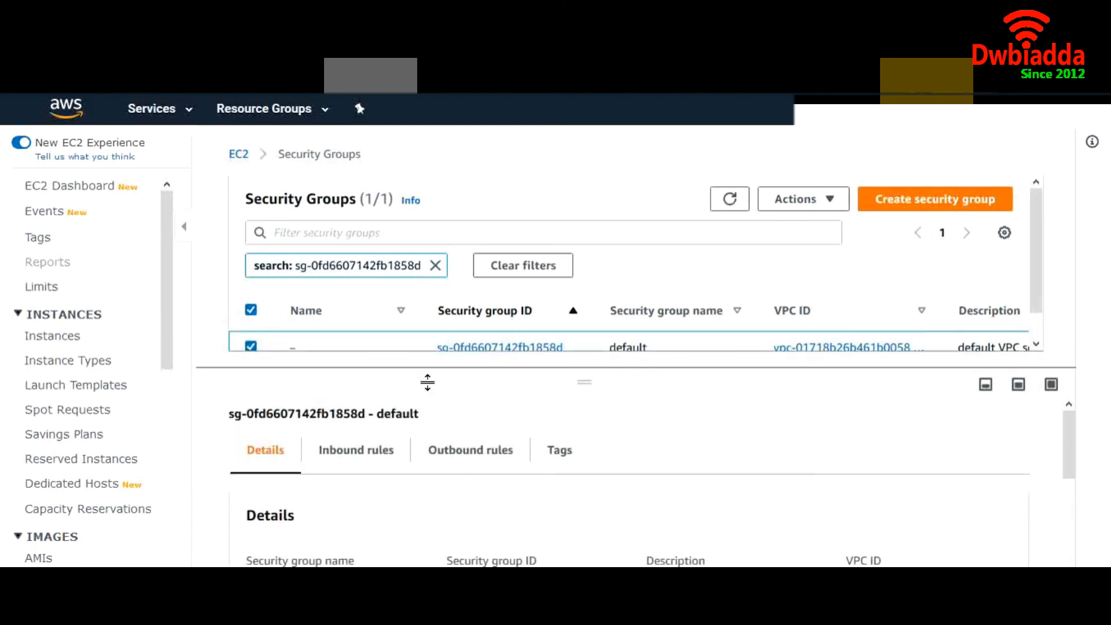
{"action": "left_click", "coordinate": [372, 451]}
{"action": "scroll", "coordinate": [525, 489], "scroll_direction": "down", "scroll_amount": 3}
{"action": "scroll", "coordinate": [525, 489], "scroll_direction": "up", "scroll_amount": 3}
{"action": "scroll", "coordinate": [525, 489], "scroll_direction": "up", "scroll_amount": 3}
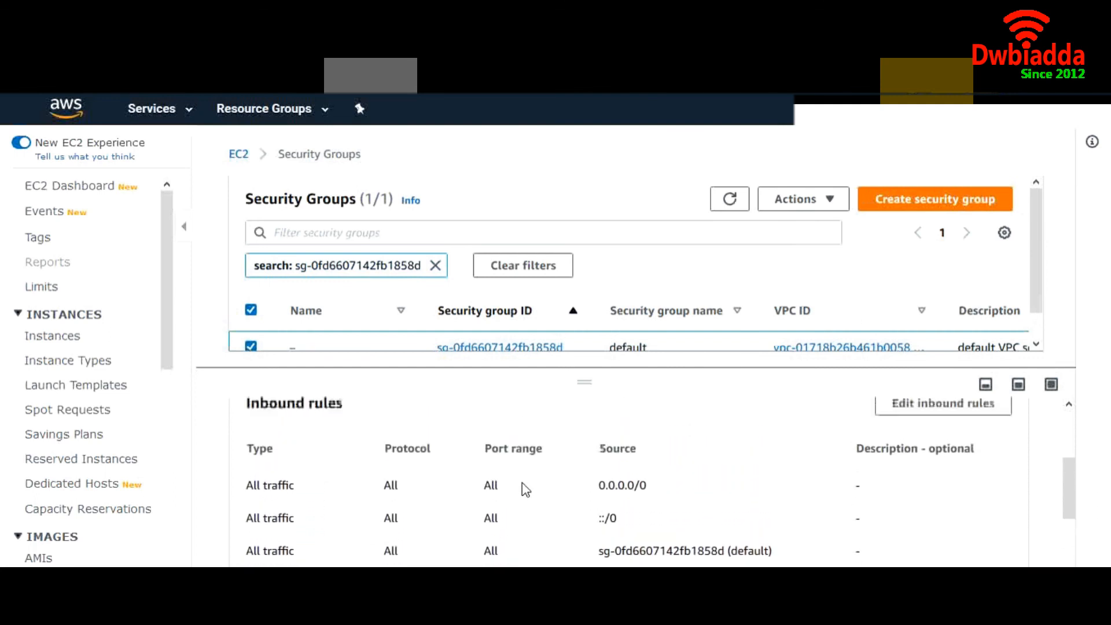
{"action": "left_click", "coordinate": [912, 518]}
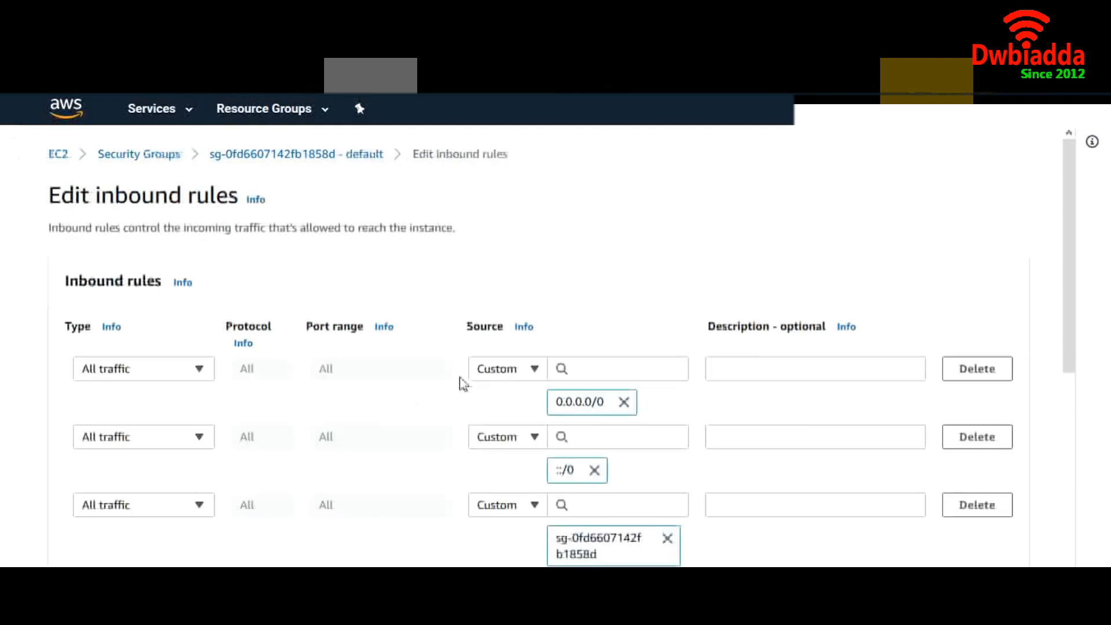
- Add an inbound HTTP rule with source Anywhere to the default security group and save the rules
{"action": "scroll", "coordinate": [384, 437], "scroll_direction": "down", "scroll_amount": 3}
{"action": "scroll", "coordinate": [384, 437], "scroll_direction": "down", "scroll_amount": 3}
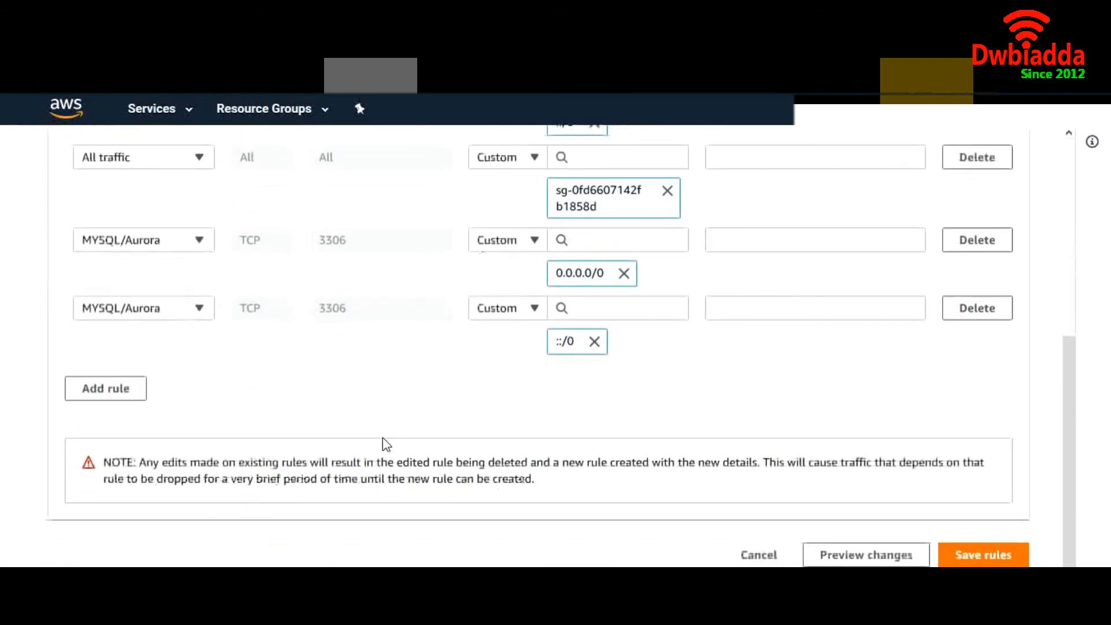
{"action": "left_click", "coordinate": [109, 387]}
{"action": "left_click", "coordinate": [135, 382]}
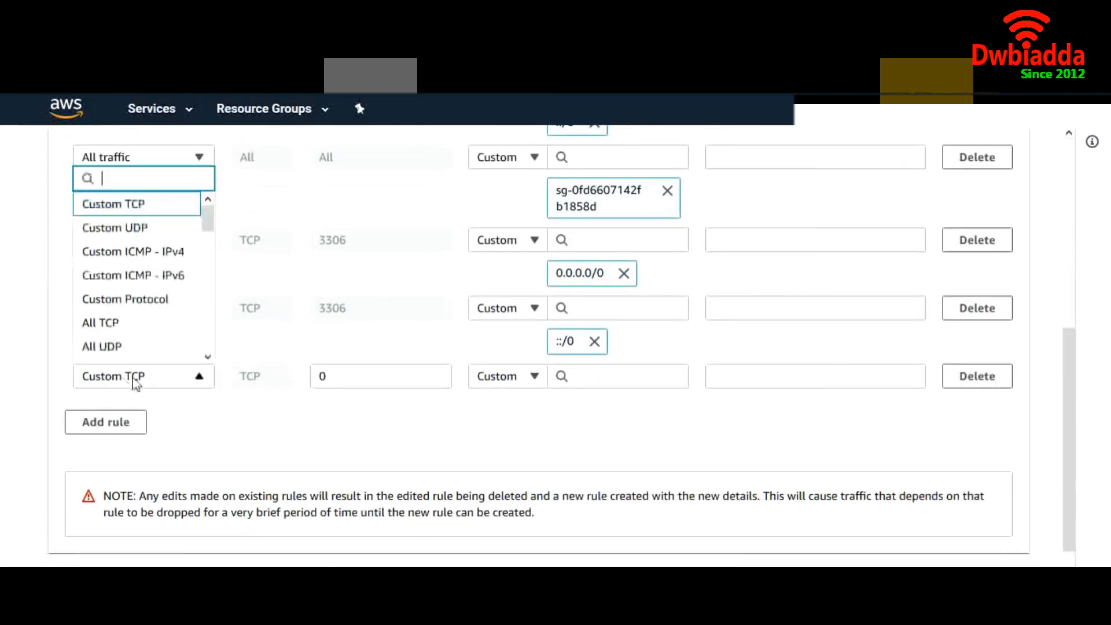
{"action": "scroll", "coordinate": [144, 252], "scroll_direction": "down", "scroll_amount": 1}
{"action": "scroll", "coordinate": [145, 252], "scroll_direction": "down", "scroll_amount": 4}
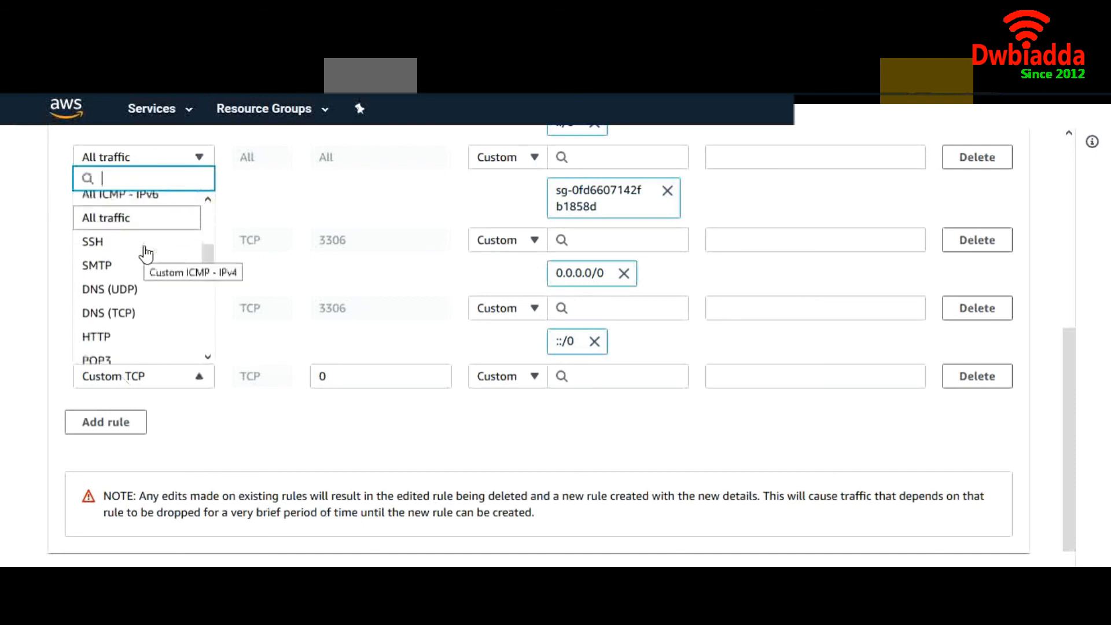
{"action": "left_click", "coordinate": [131, 329]}
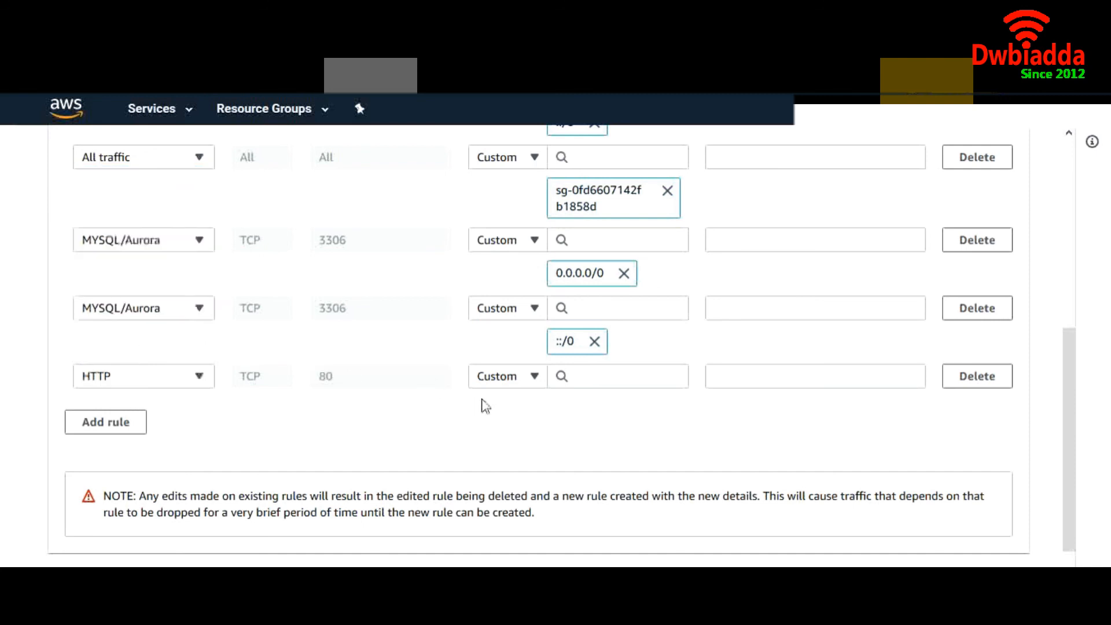
{"action": "left_click", "coordinate": [489, 382]}
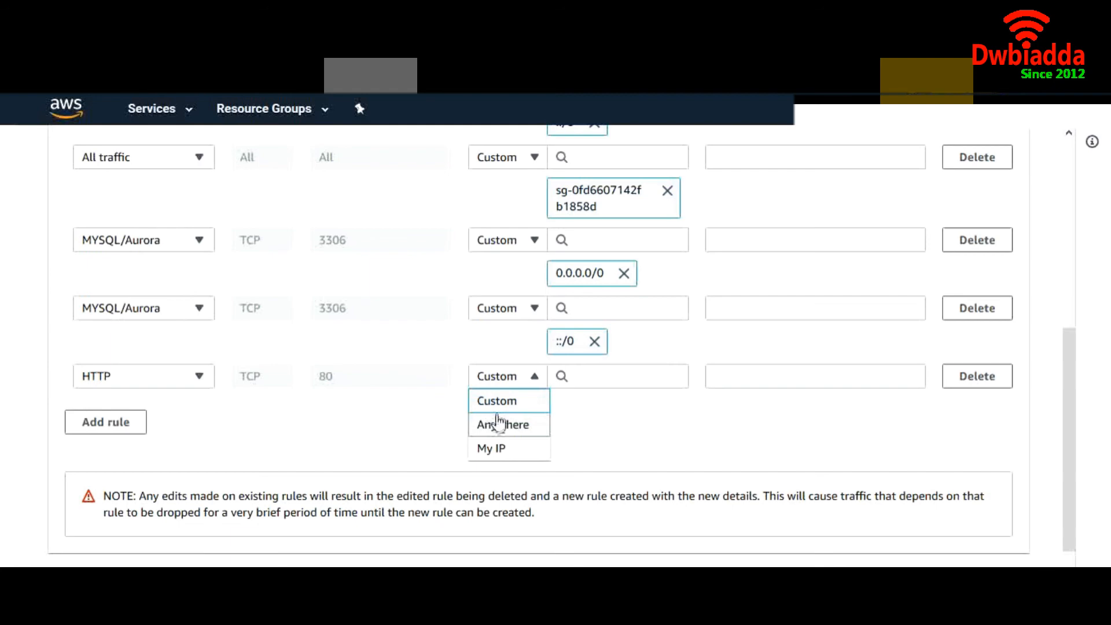
{"action": "left_click", "coordinate": [498, 424]}
{"action": "scroll", "coordinate": [710, 462], "scroll_direction": "down", "scroll_amount": 3}
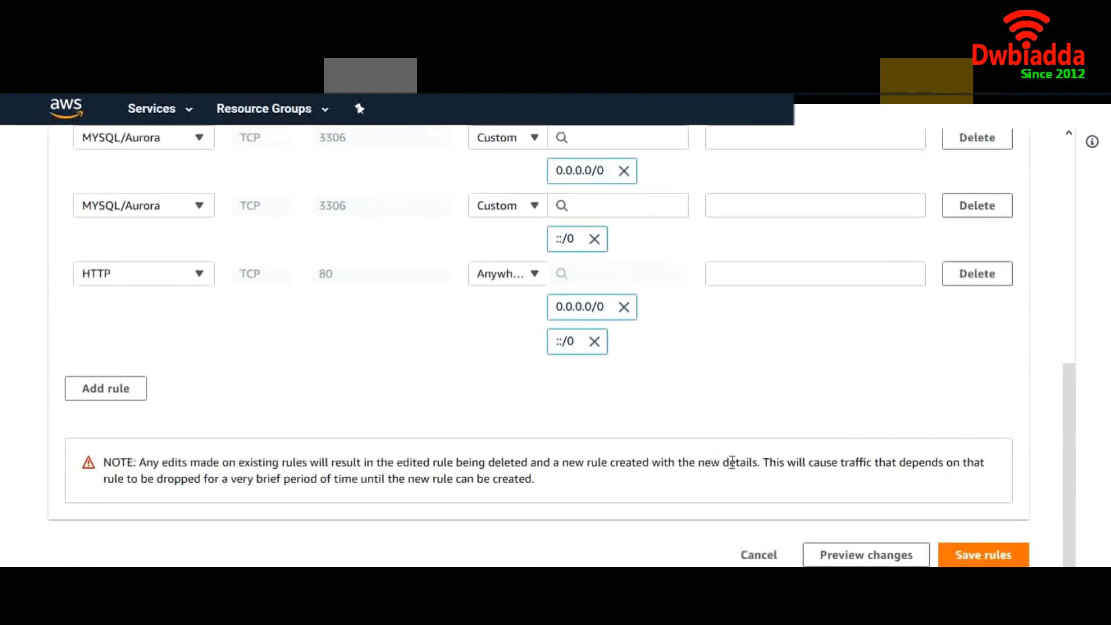
{"action": "left_click", "coordinate": [967, 554]}
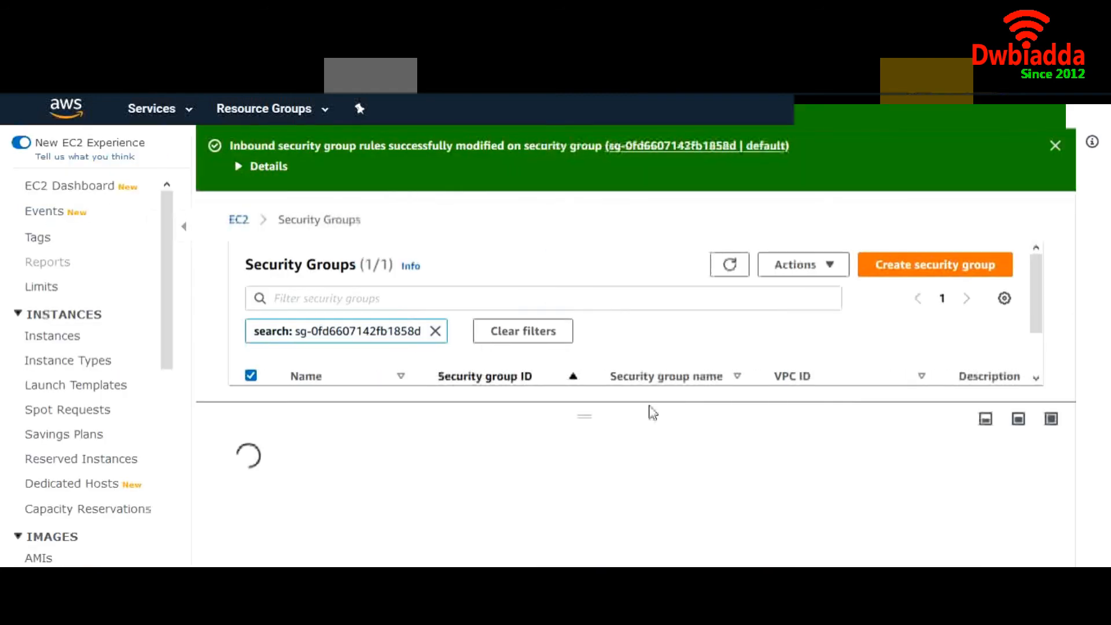